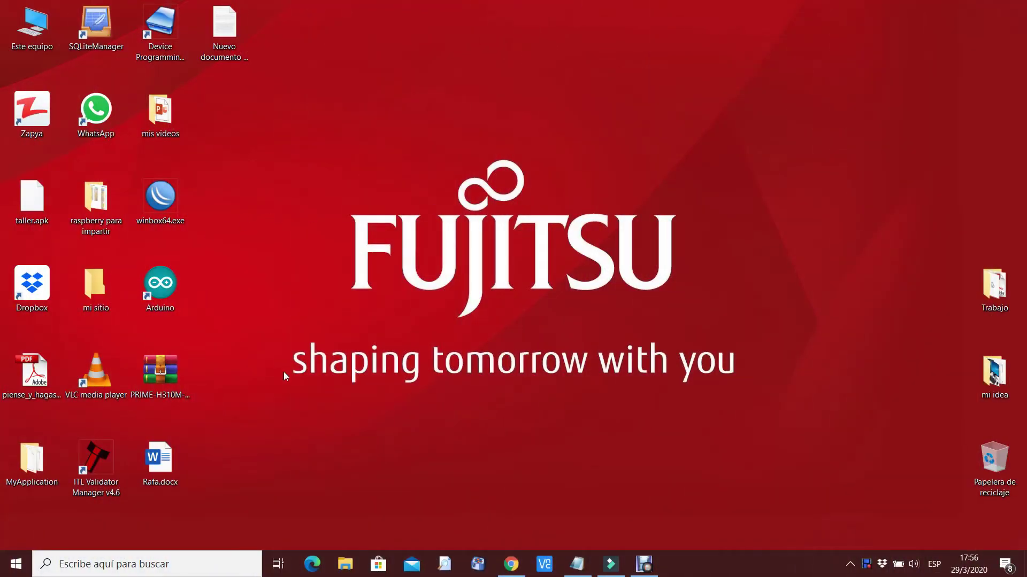
Open Chrome, minimise it, and open the desktop note Nuevo documento de texto.txt
{"action": "left_click", "coordinate": [510, 564]}
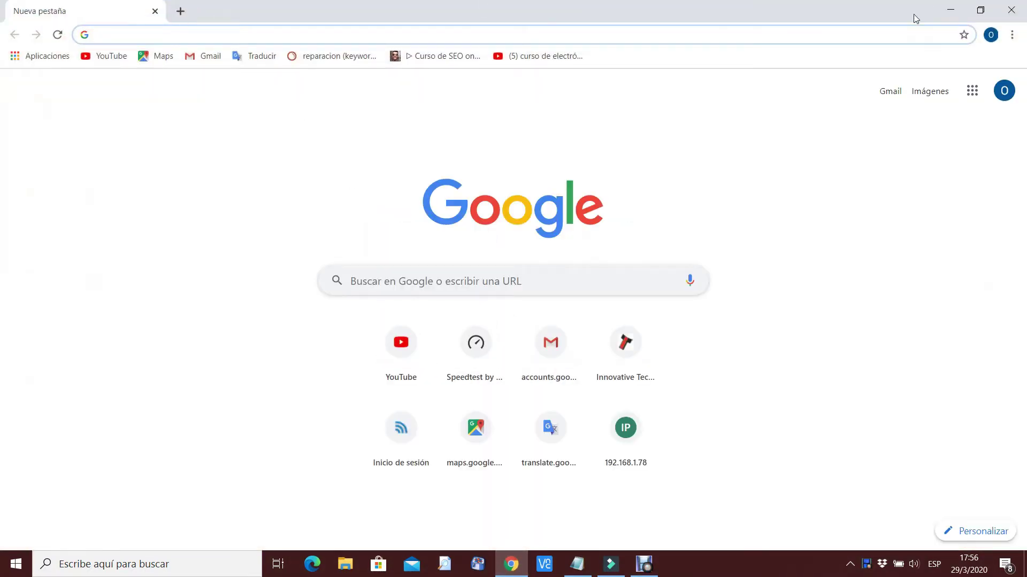
{"action": "left_click", "coordinate": [951, 10]}
{"action": "left_click", "coordinate": [218, 34]}
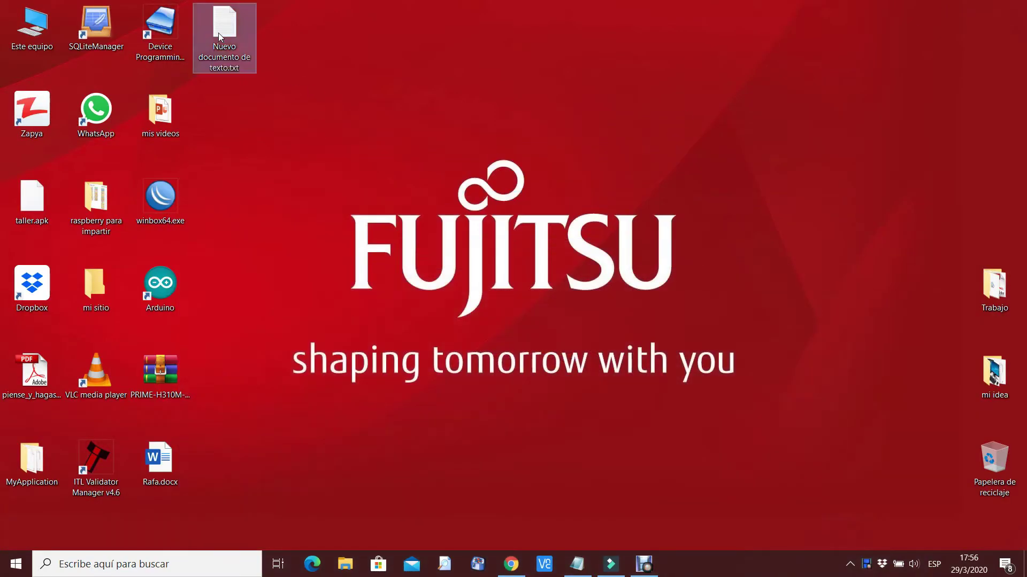
{"action": "double_click", "coordinate": [218, 33]}
Copy the UltraEdit download URL from the note, close Notepad, and restore Chrome
{"action": "left_click_drag", "start_coordinate": [373, 126], "coordinate": [93, 121]}
{"action": "right_click", "coordinate": [117, 126]}
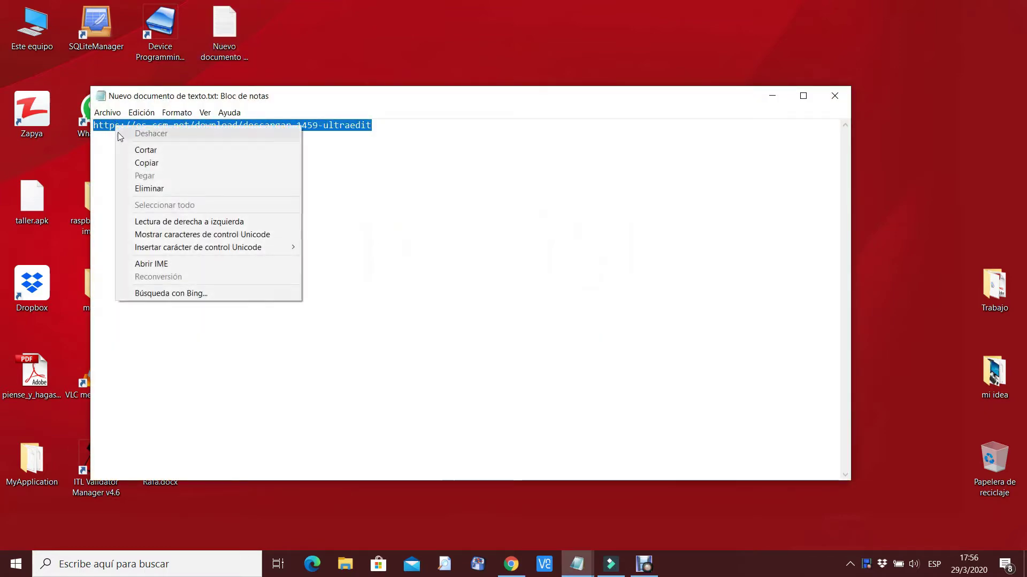
{"action": "left_click", "coordinate": [142, 161]}
{"action": "left_click", "coordinate": [833, 97]}
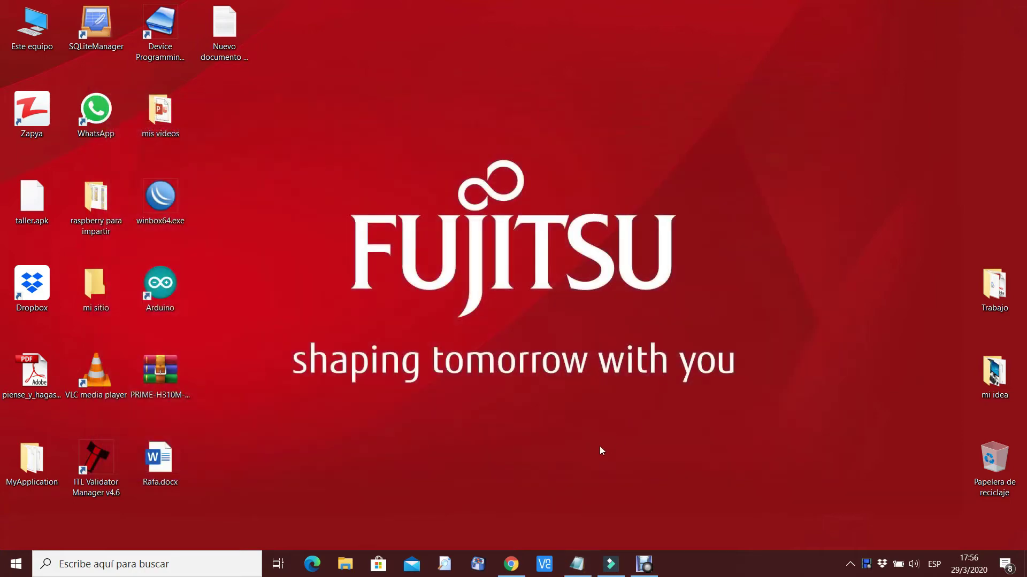
{"action": "left_click", "coordinate": [510, 564]}
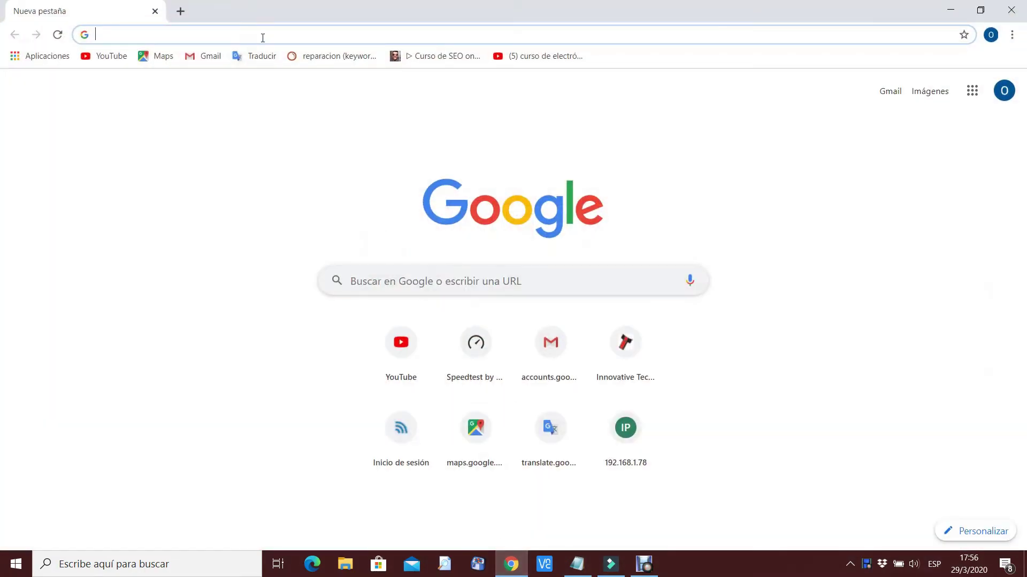
Paste the link into Chrome, download ue_spanish-18.20.exe from CCM, and run it
{"action": "right_click", "coordinate": [263, 37]}
{"action": "left_click", "coordinate": [292, 132]}
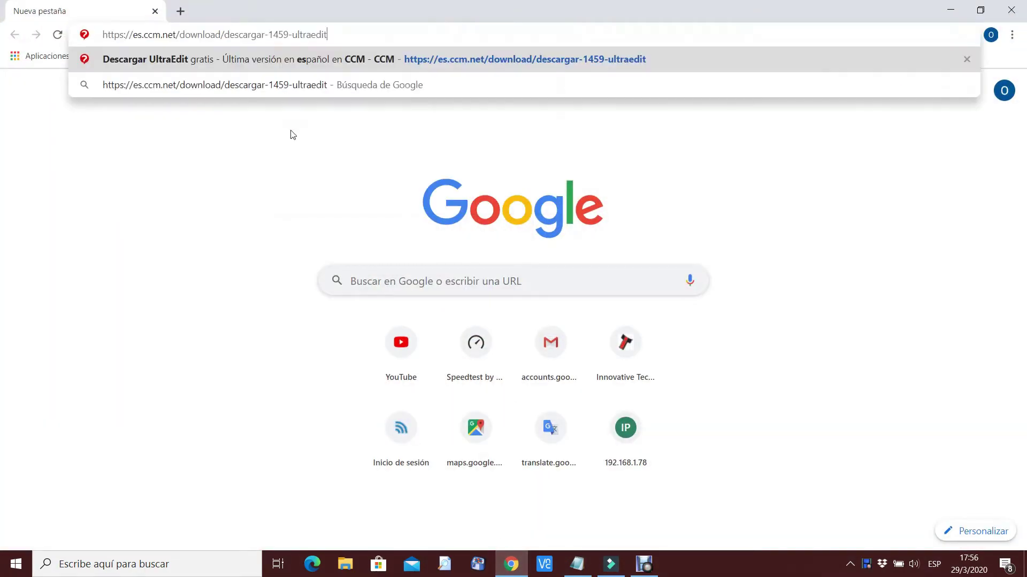
{"action": "key", "text": "Return"}
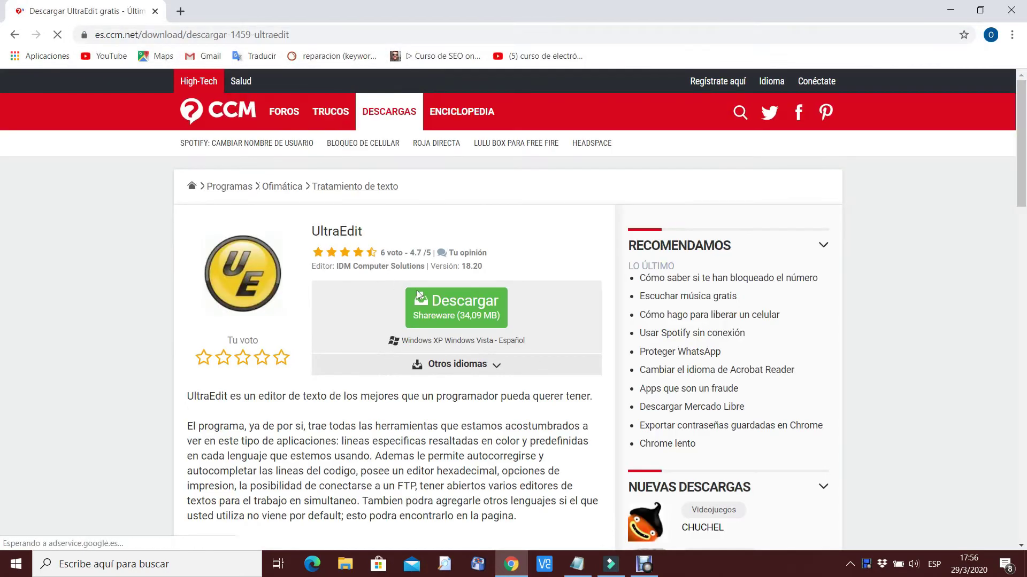
{"action": "left_click", "coordinate": [447, 302]}
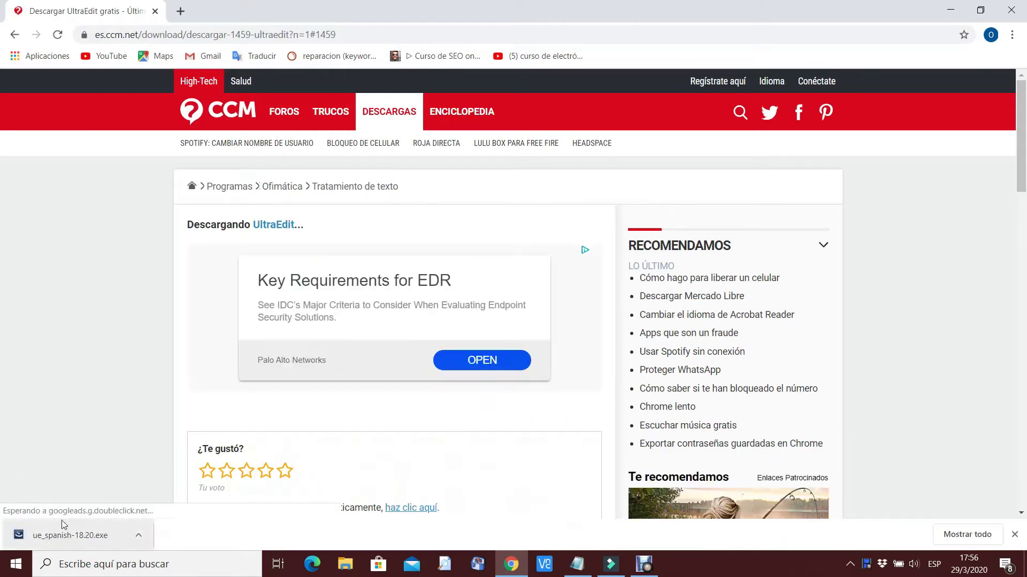
{"action": "left_click", "coordinate": [72, 541]}
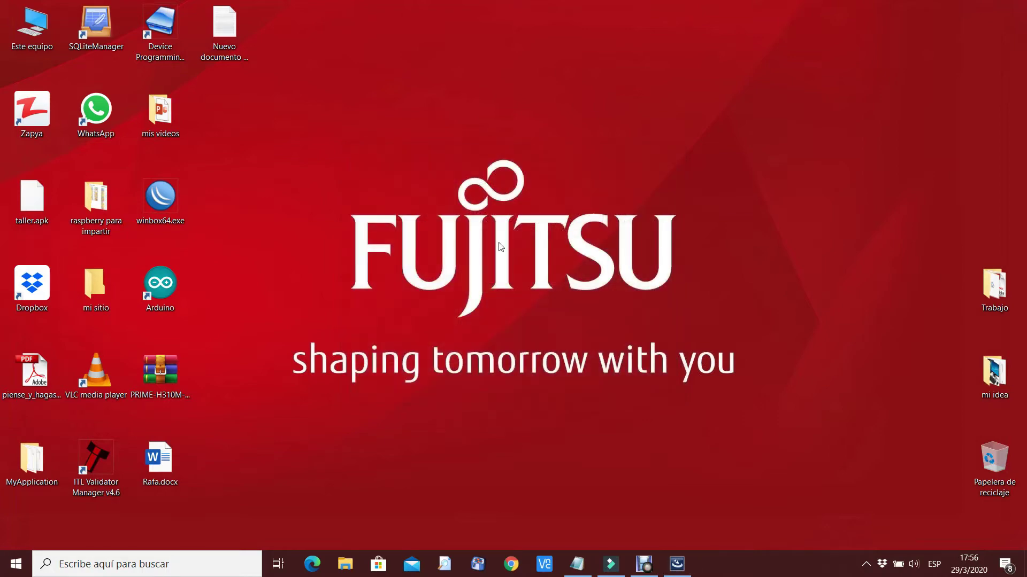
Install UltraEdit with the licence accepted, for all users, Completa type, skipping the UltraCompare trial
{"action": "left_click", "coordinate": [588, 398]}
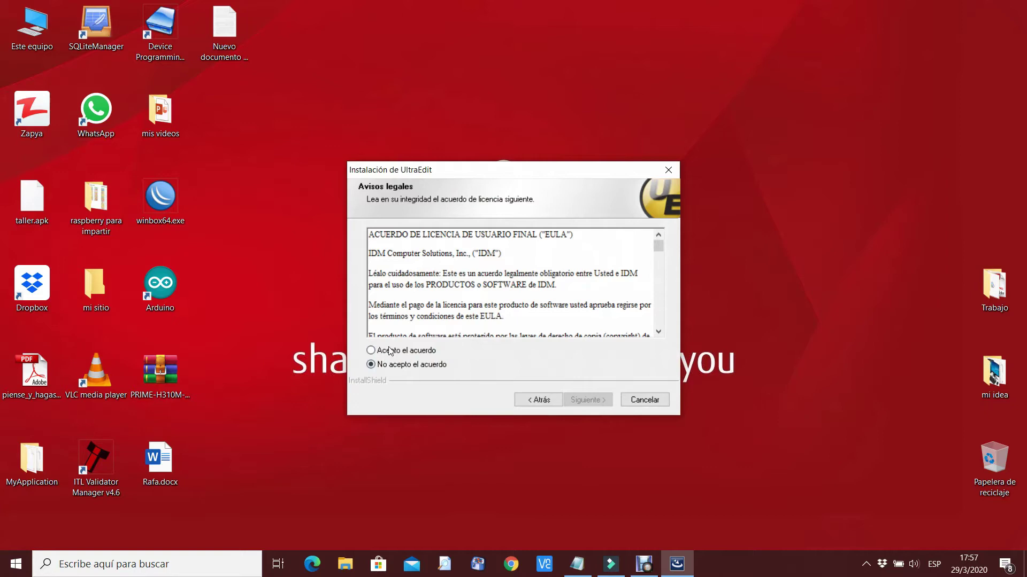
{"action": "left_click", "coordinate": [390, 351]}
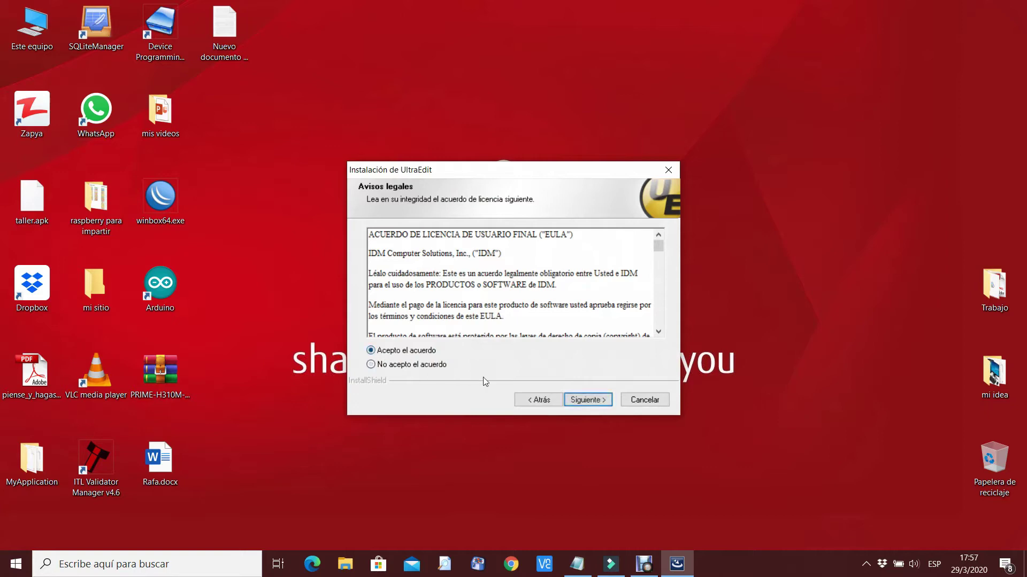
{"action": "left_click", "coordinate": [588, 399]}
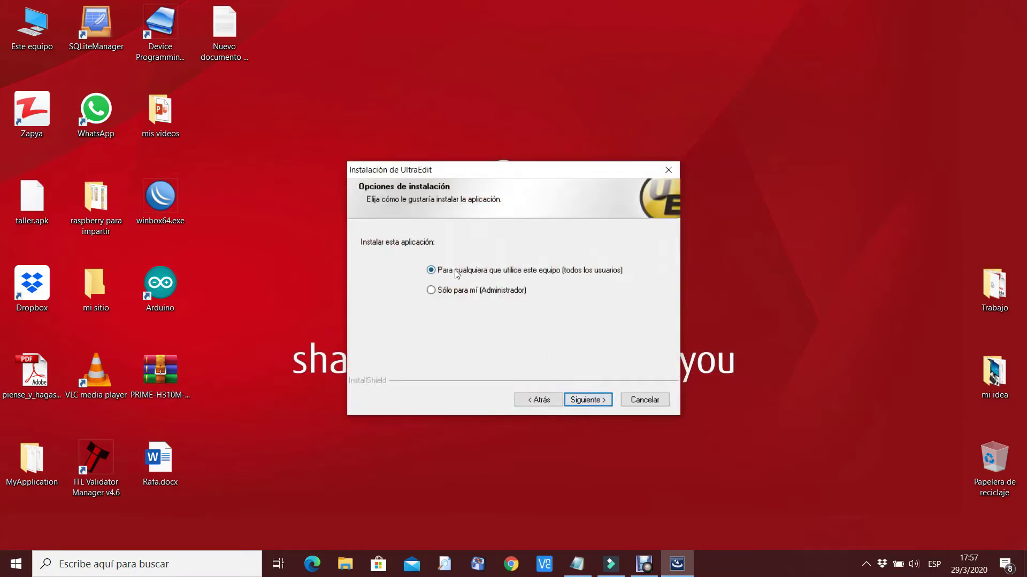
{"action": "left_click", "coordinate": [579, 396]}
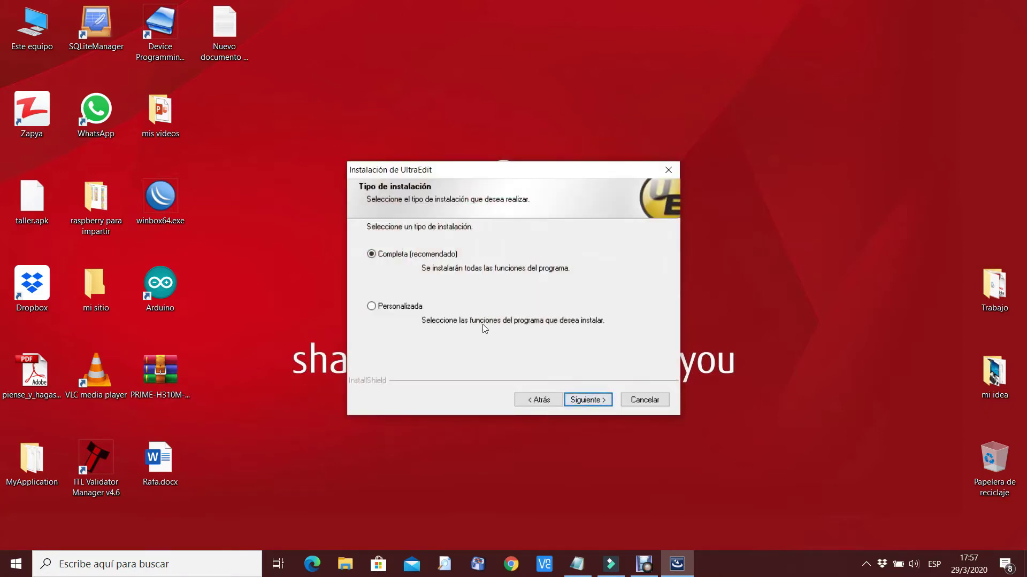
{"action": "left_click", "coordinate": [585, 401]}
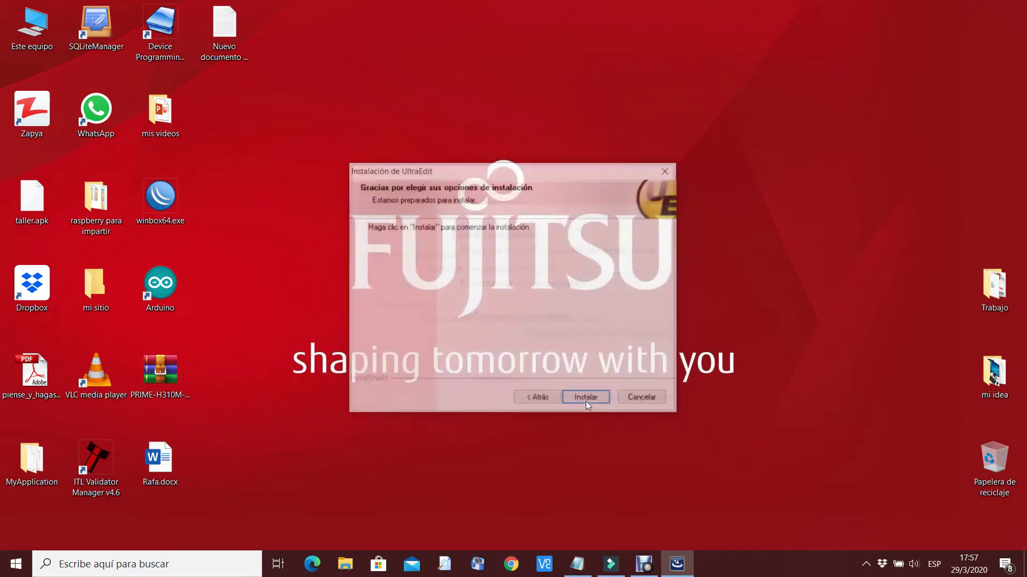
{"action": "left_click", "coordinate": [584, 399]}
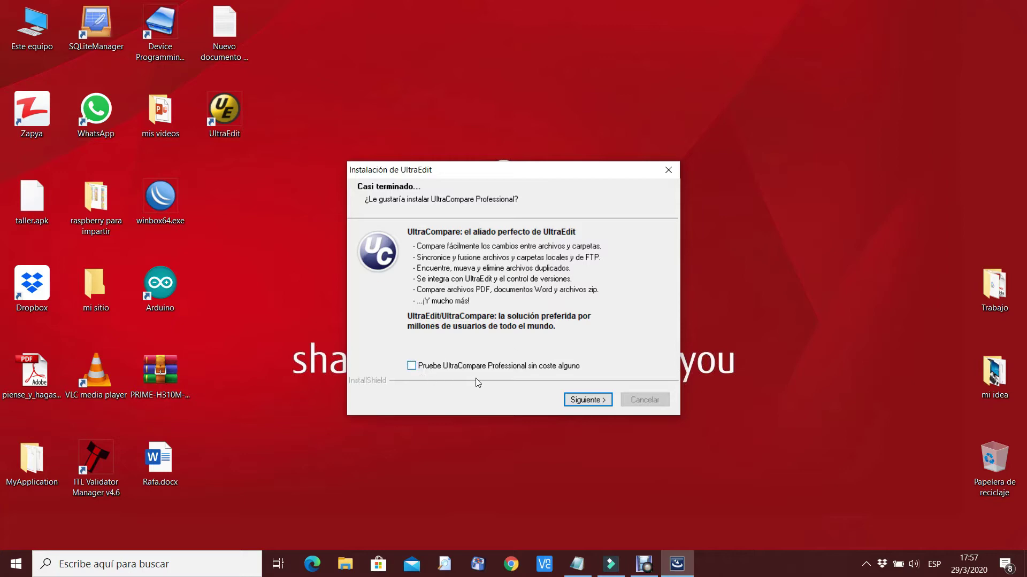
{"action": "left_click", "coordinate": [577, 400]}
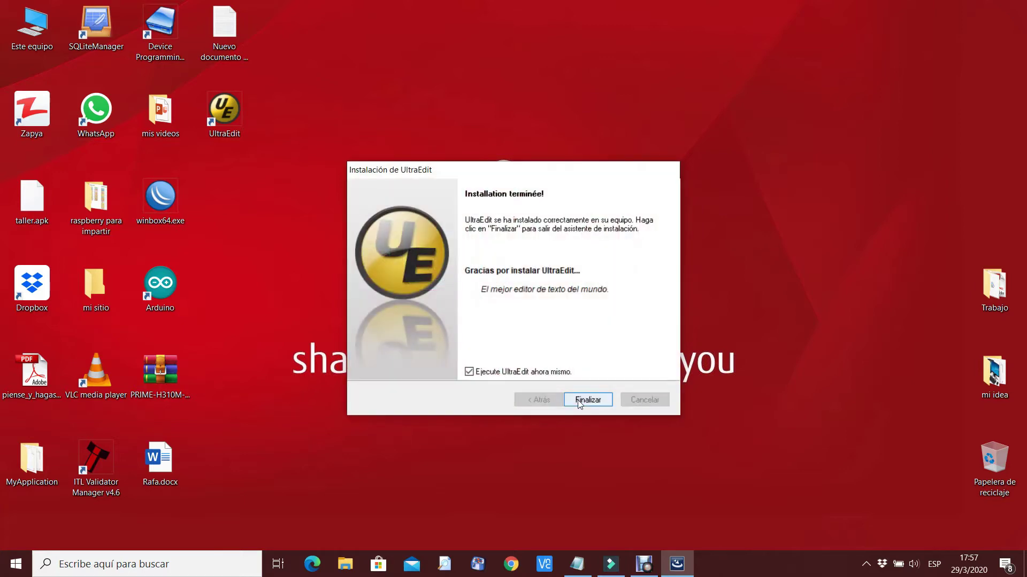
{"action": "left_click", "coordinate": [577, 400]}
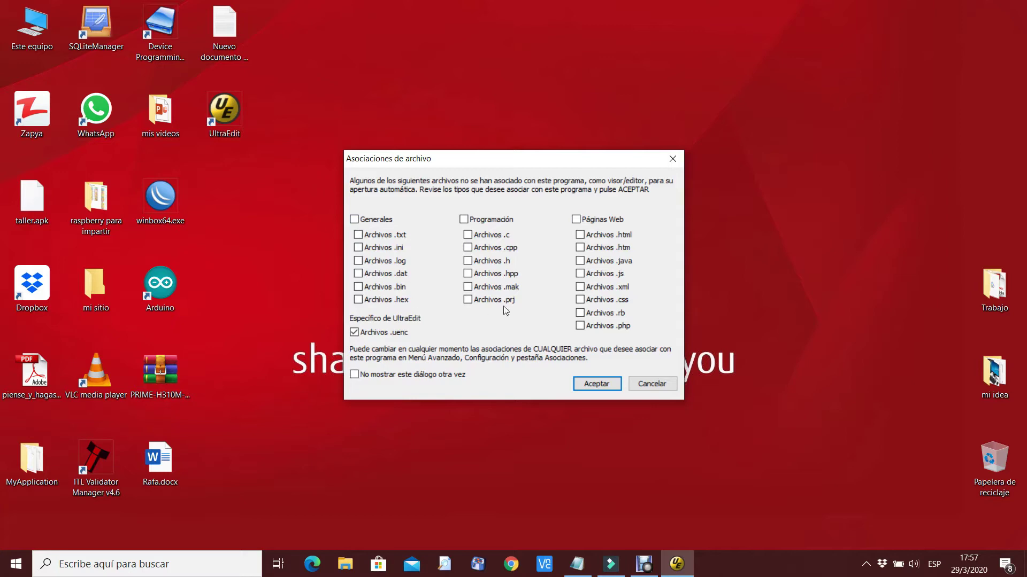
Accept the file associations, dismiss the trial and quick-start dialogs, and close UltraEdit
{"action": "left_click", "coordinate": [596, 384]}
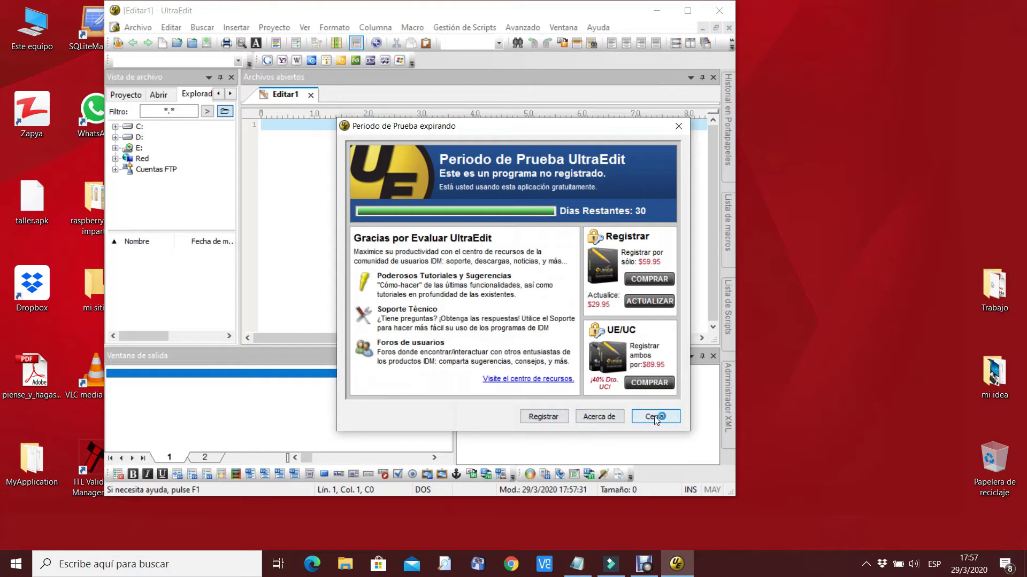
{"action": "left_click", "coordinate": [654, 416]}
{"action": "left_click", "coordinate": [632, 385]}
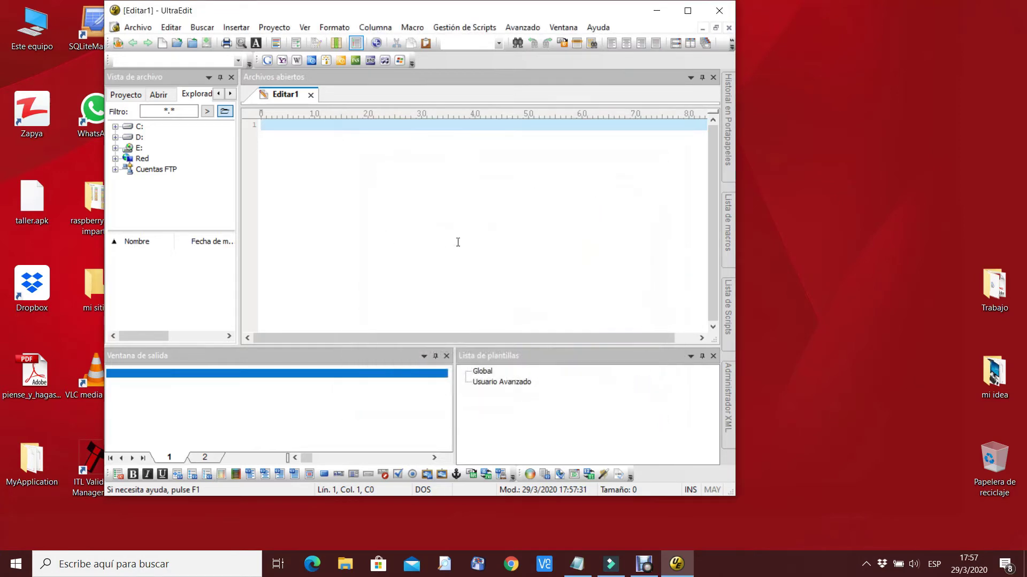
{"action": "left_click", "coordinate": [720, 10]}
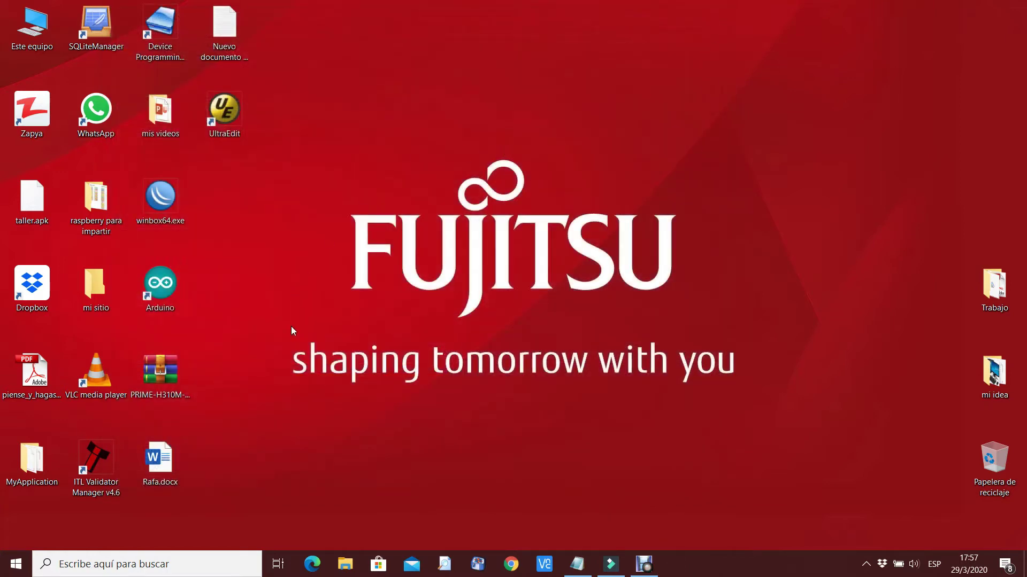
Search 'asus h310m-d' in Chrome and open the official PRIME H310M-D product page
{"action": "left_click", "coordinate": [509, 566]}
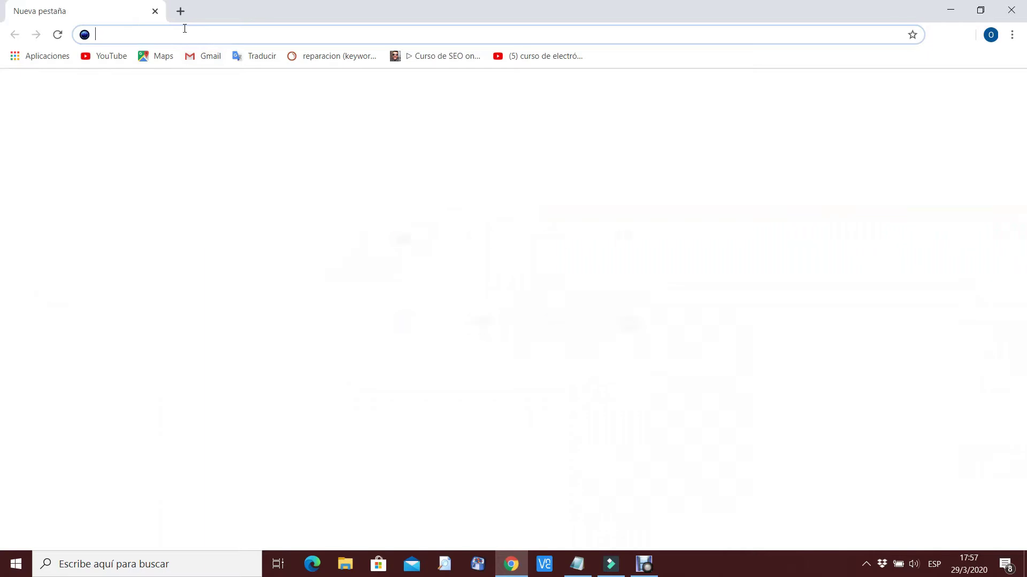
{"action": "type", "text": "asus "}
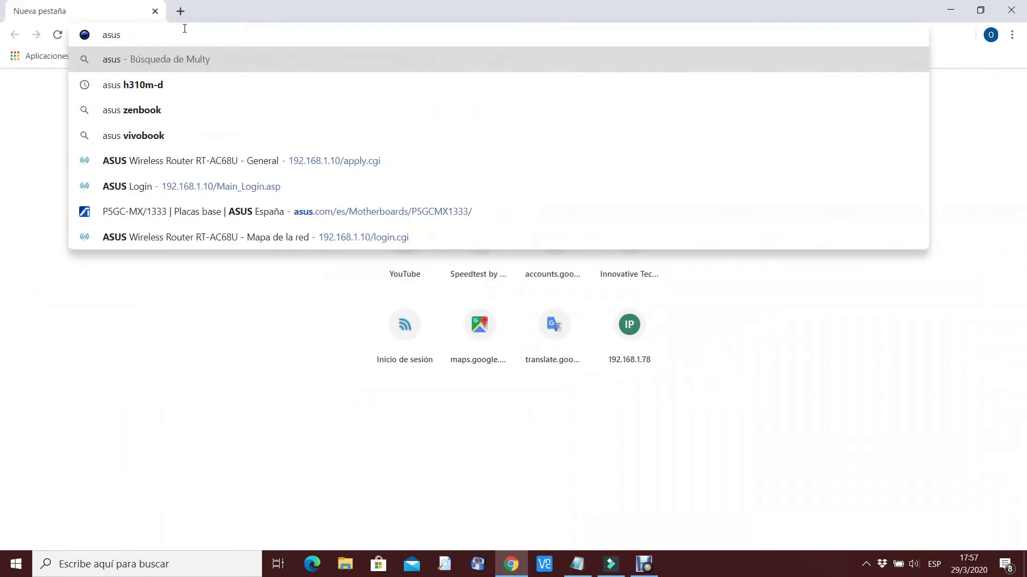
{"action": "type", "text": "h31"}
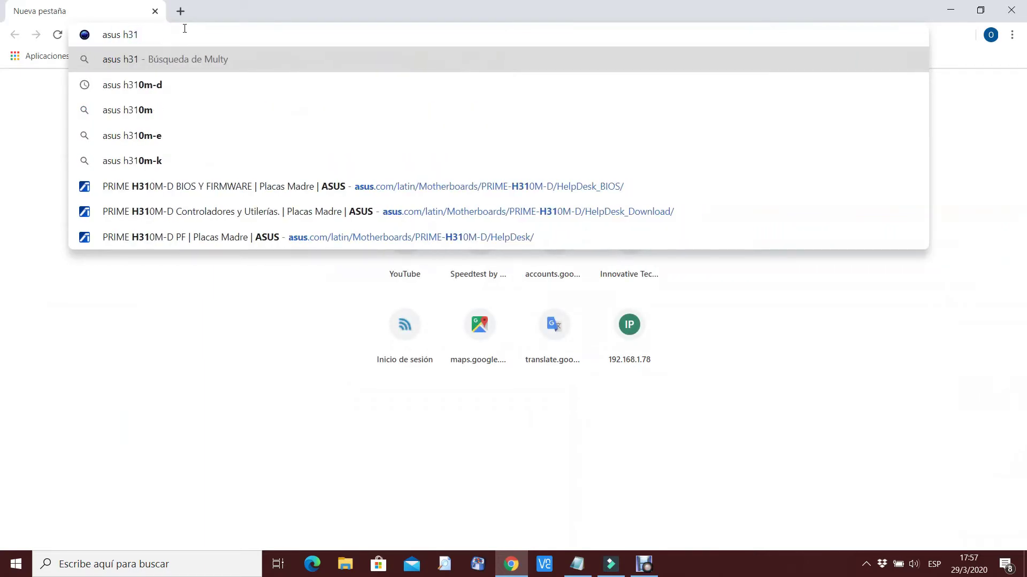
{"action": "key", "text": "Down"}
{"action": "key", "text": "Return"}
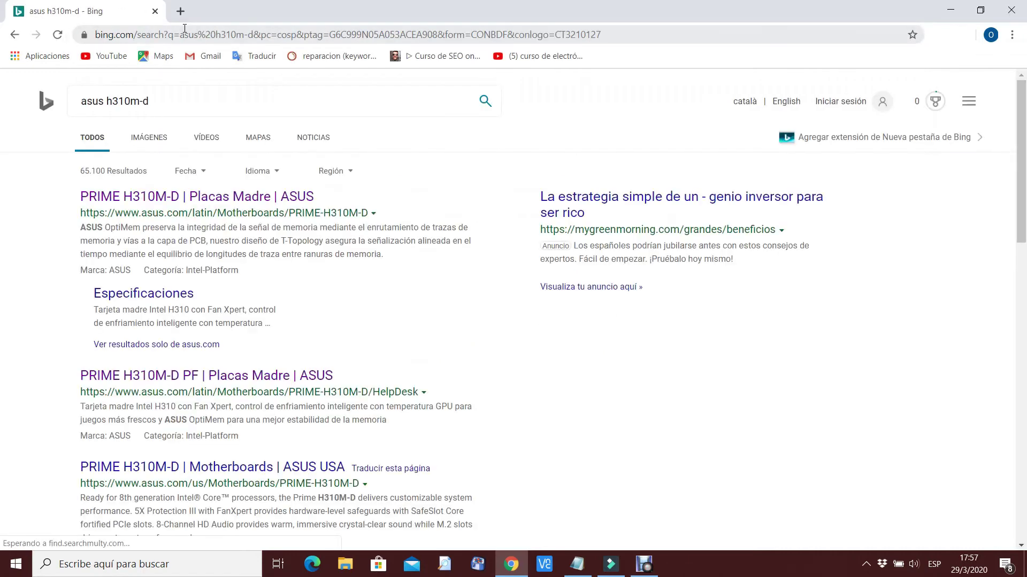
{"action": "left_click", "coordinate": [193, 197]}
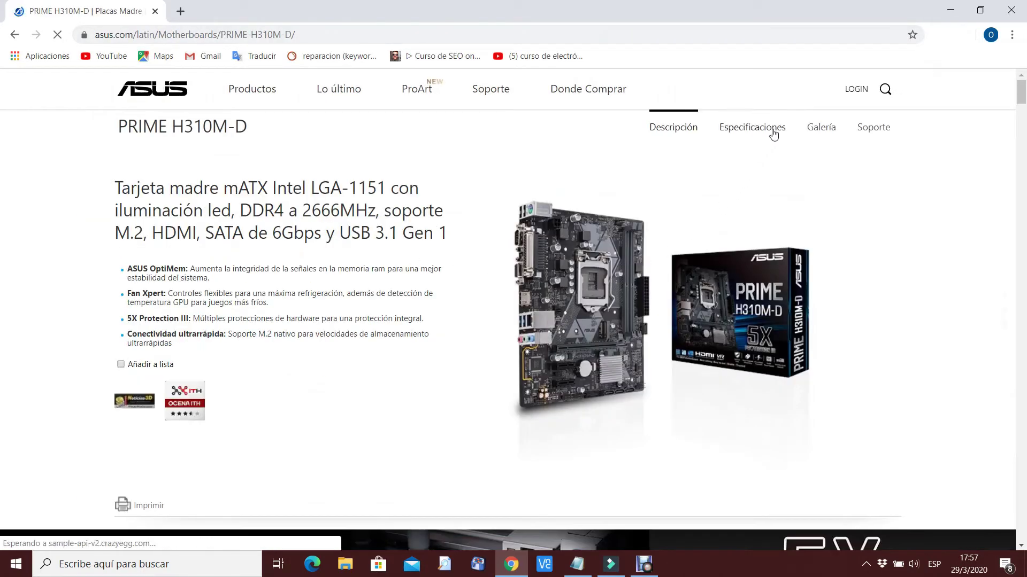
Download the BIOS 2602 package from Soporte > Controladores y utilidades > BIOS Y FIRMWARE
{"action": "left_click", "coordinate": [873, 133]}
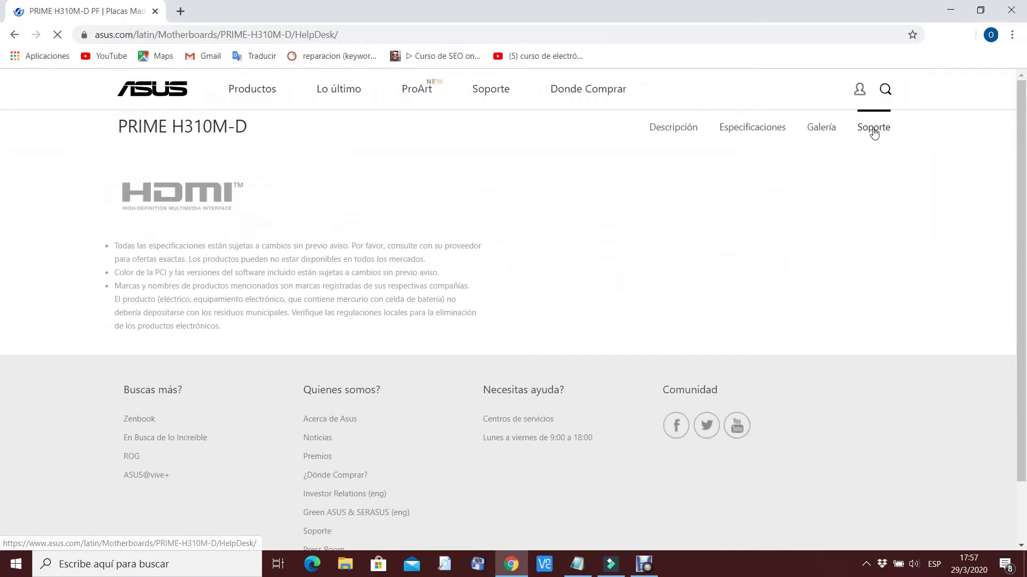
{"action": "scroll", "coordinate": [443, 373], "scroll_direction": "down", "scroll_amount": 3}
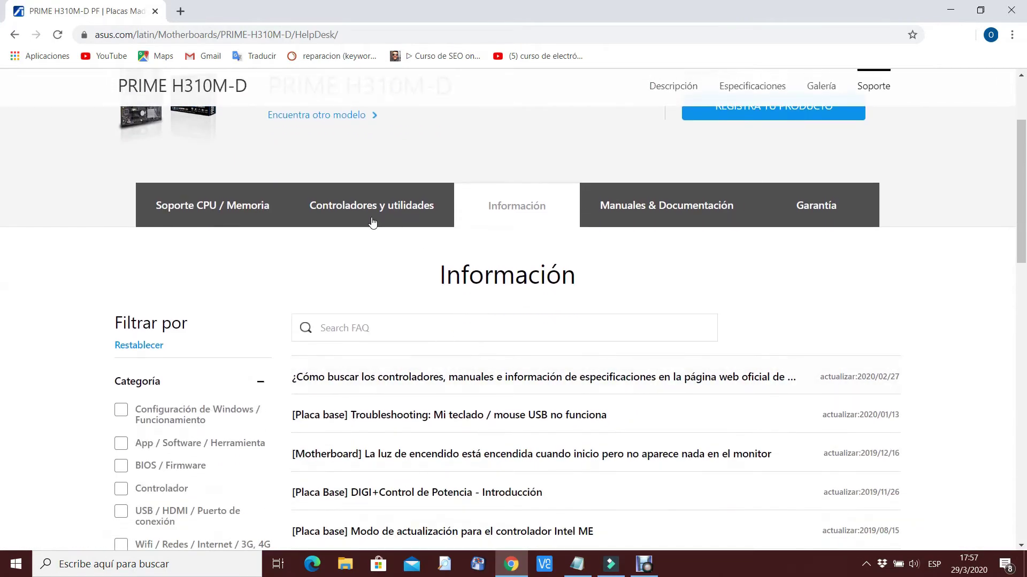
{"action": "left_click", "coordinate": [374, 207]}
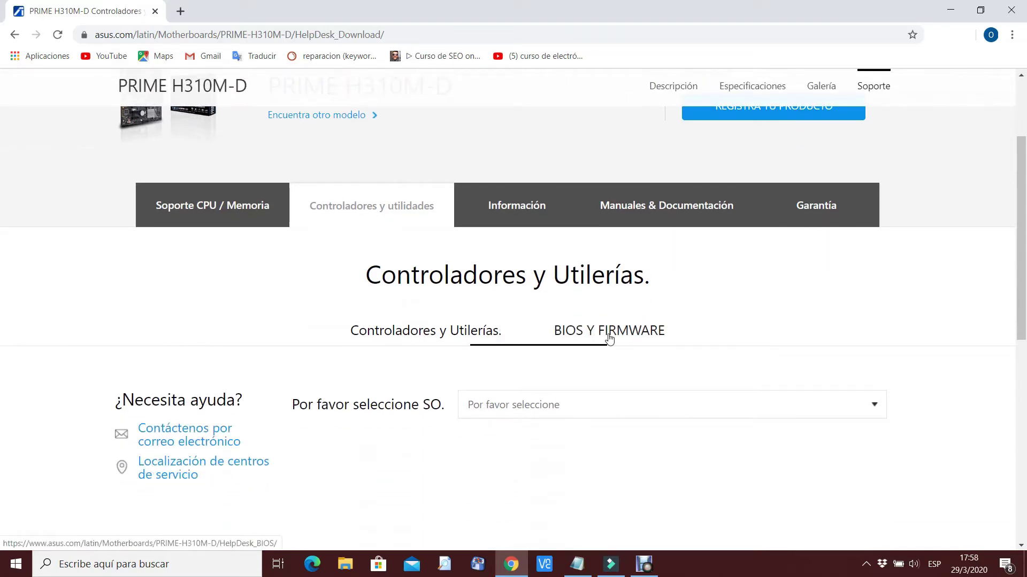
{"action": "left_click", "coordinate": [609, 334]}
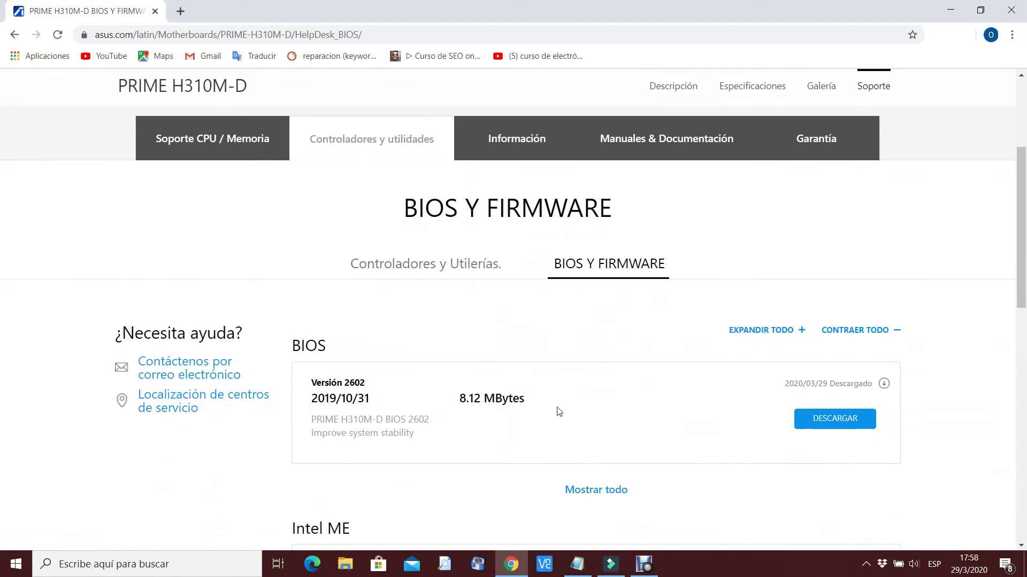
{"action": "left_click", "coordinate": [850, 427]}
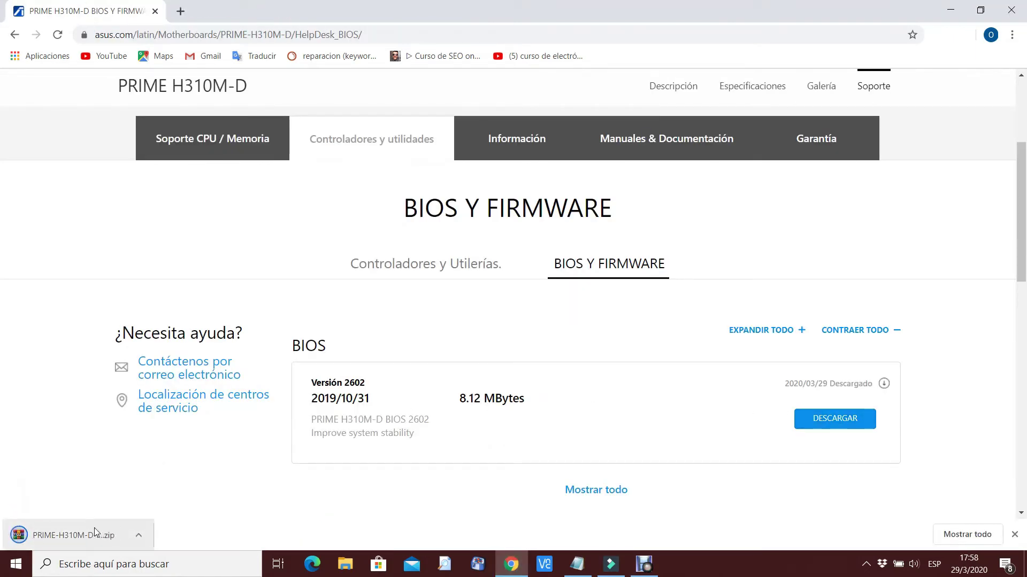
Close Chrome and view the Descargas folder in File Explorer
{"action": "left_click", "coordinate": [1011, 10]}
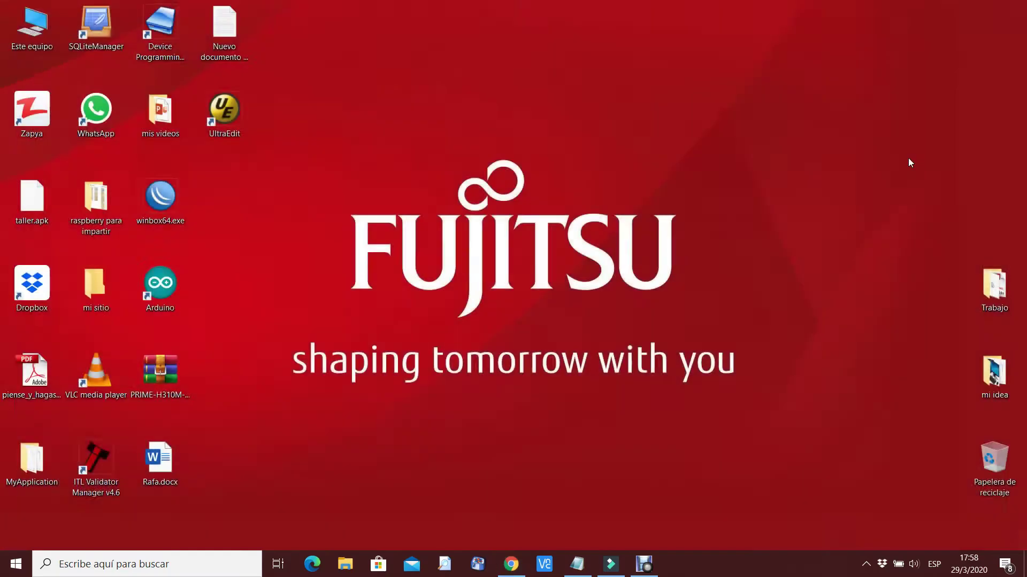
{"action": "left_click", "coordinate": [347, 566]}
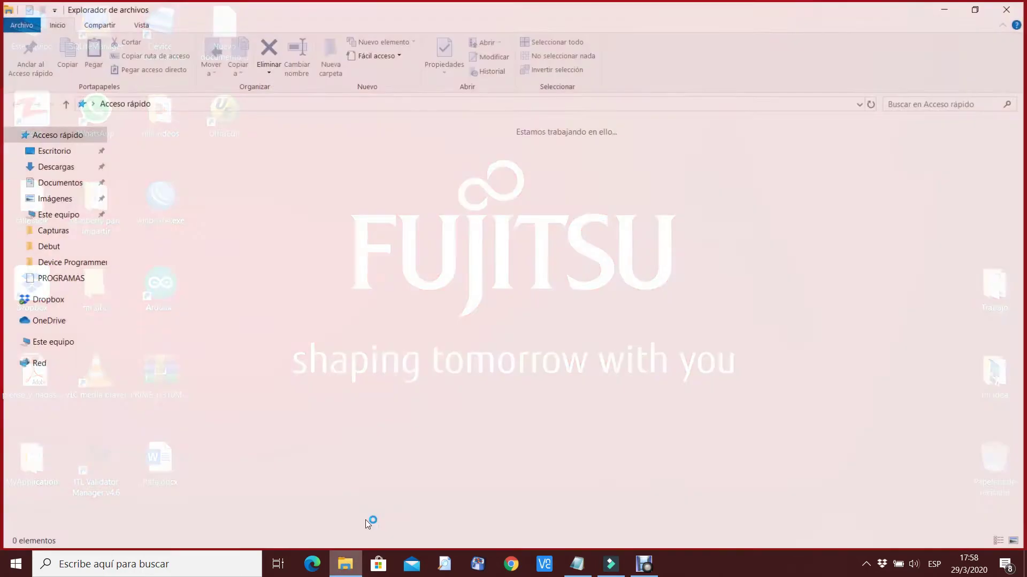
{"action": "left_click", "coordinate": [58, 167]}
Extract PRIME-H310M-D-ASUS-2602.CAP from the BIOS zip into Descargas, then close File Explorer
{"action": "left_click", "coordinate": [163, 162]}
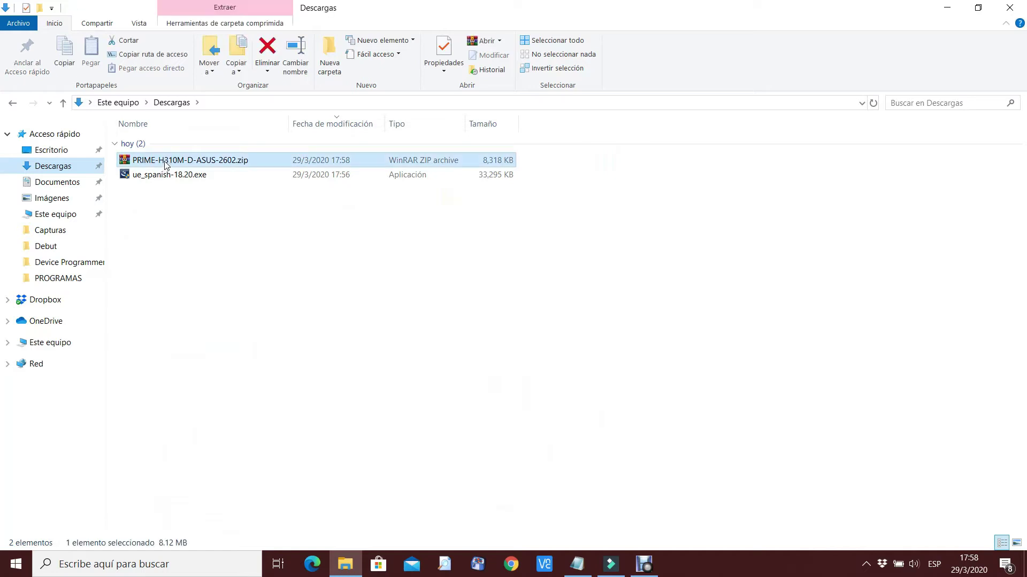
{"action": "right_click", "coordinate": [189, 160]}
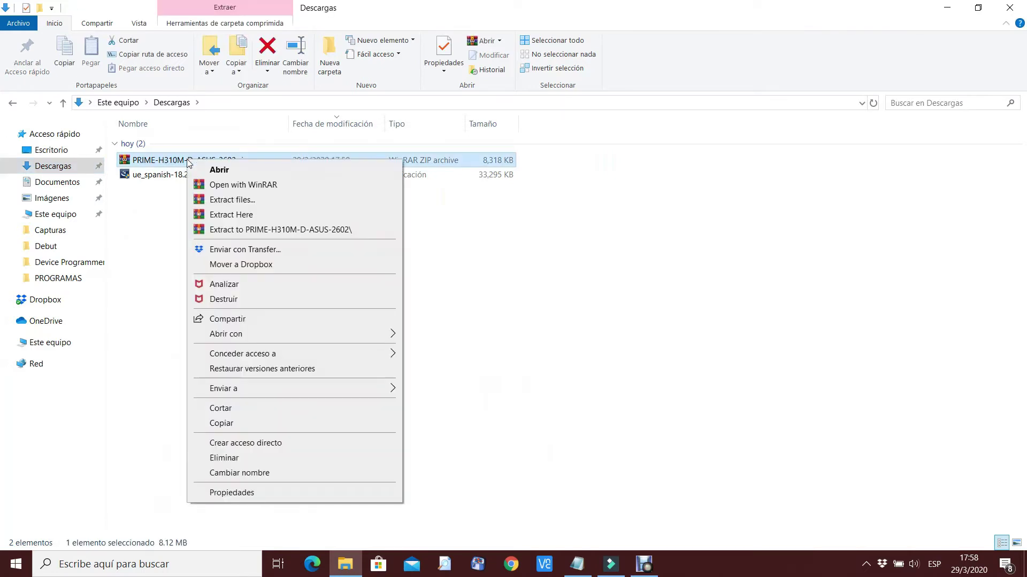
{"action": "left_click", "coordinate": [242, 216]}
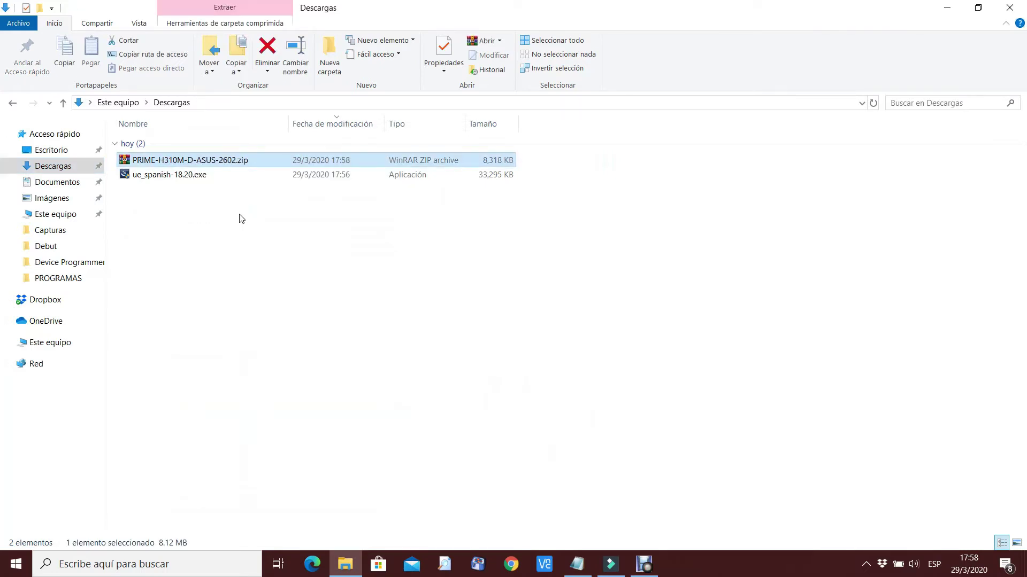
{"action": "left_click", "coordinate": [280, 209]}
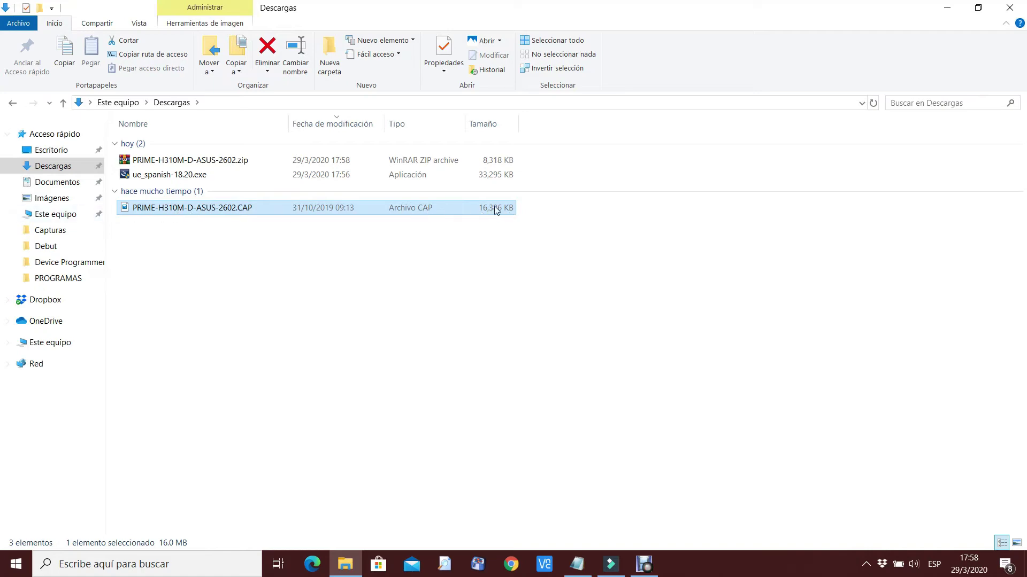
{"action": "left_click", "coordinate": [1009, 8]}
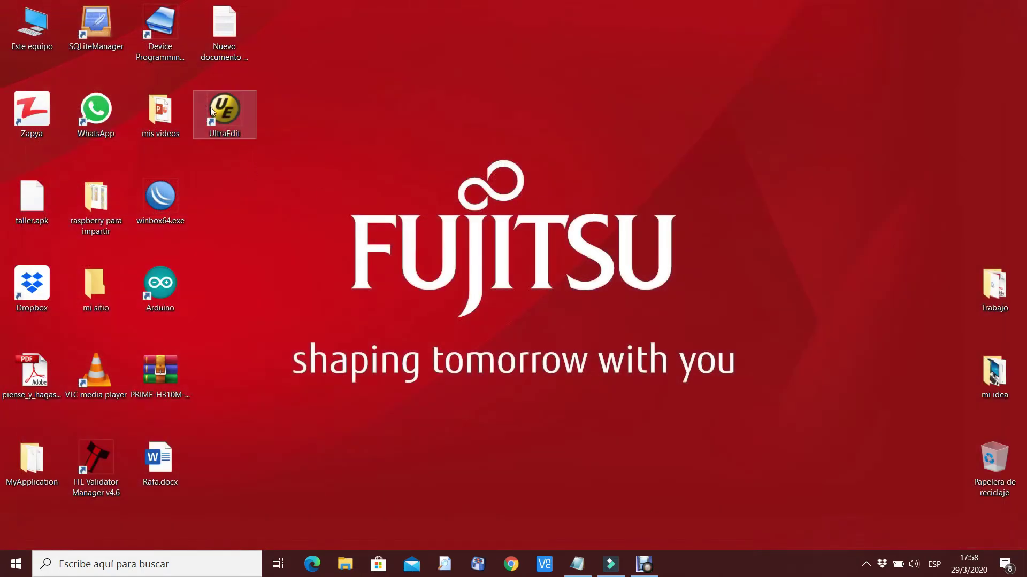
Launch UltraEdit and clear the file association, trial and quick-start prompts
{"action": "double_click", "coordinate": [241, 107]}
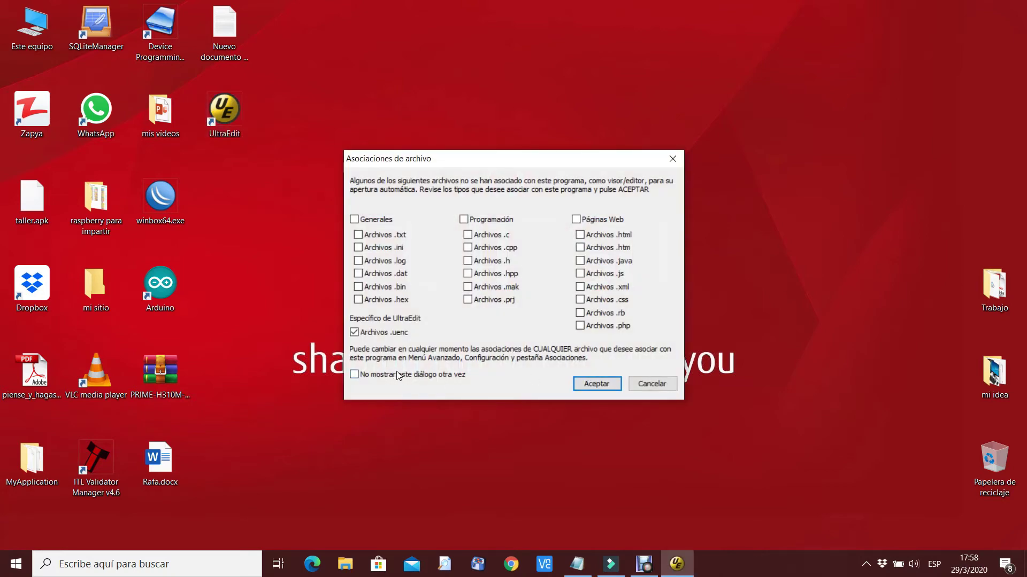
{"action": "left_click", "coordinate": [591, 384]}
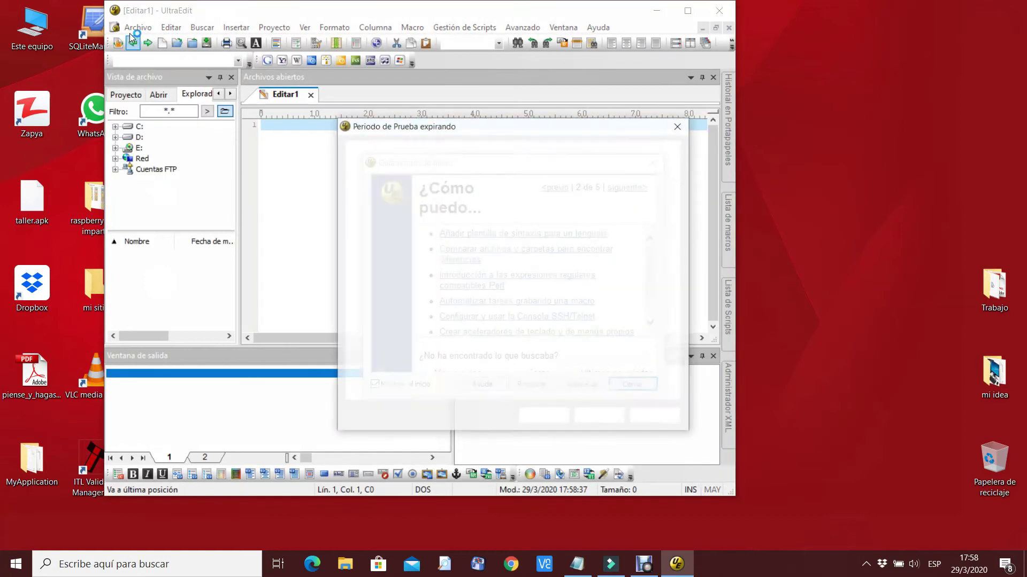
{"action": "left_click", "coordinate": [663, 418]}
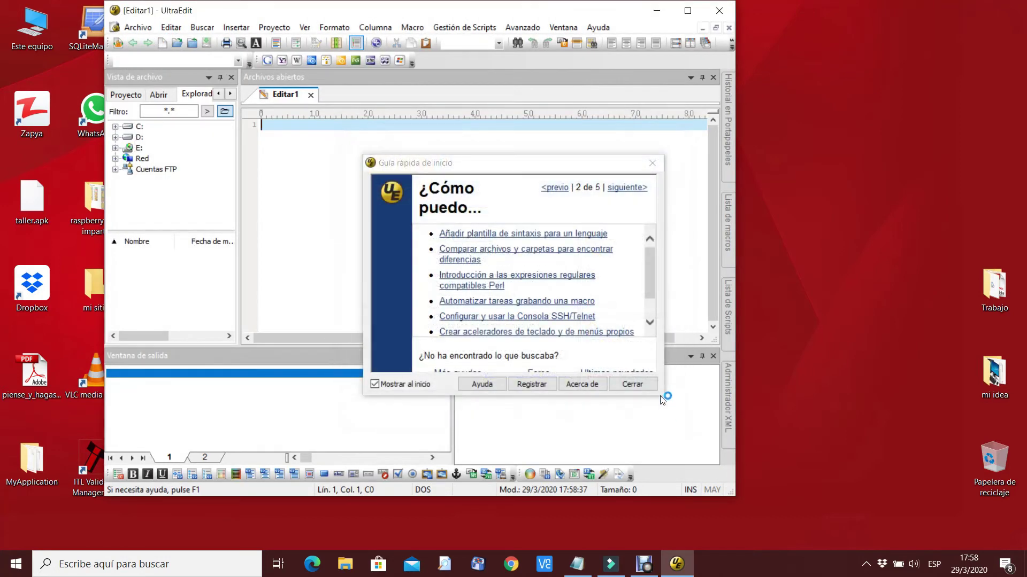
{"action": "left_click", "coordinate": [636, 387]}
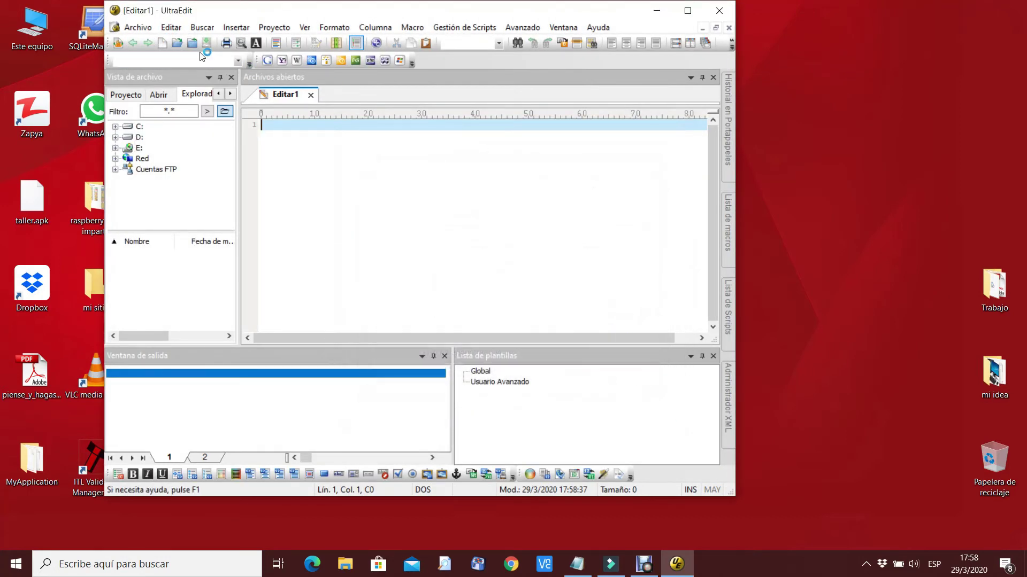
Open PRIME-H310M-D-ASUS-2602.CAP from Descargas via Archivo > Abrir
{"action": "left_click", "coordinate": [137, 27]}
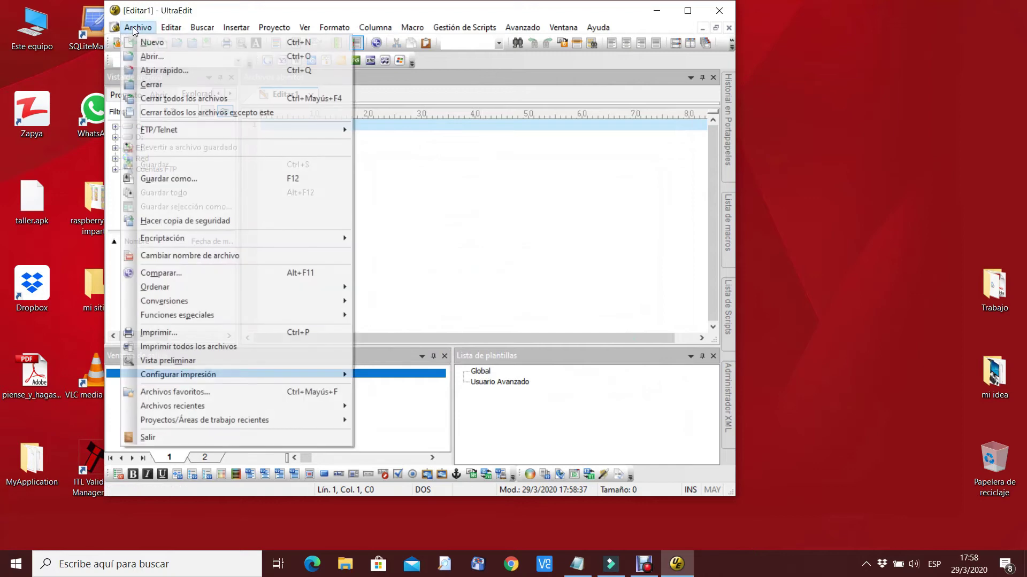
{"action": "left_click", "coordinate": [154, 58]}
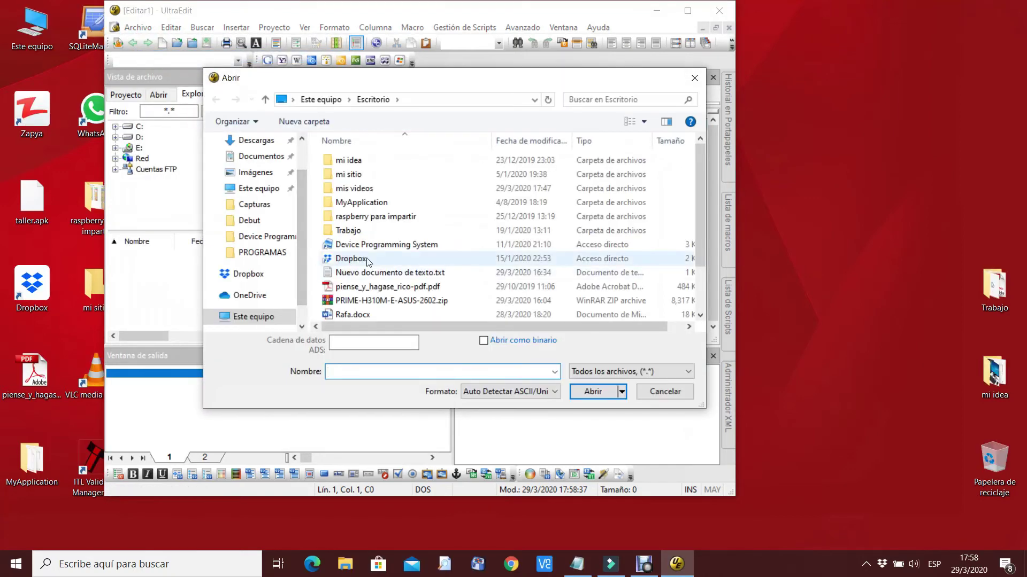
{"action": "left_click", "coordinate": [256, 141]}
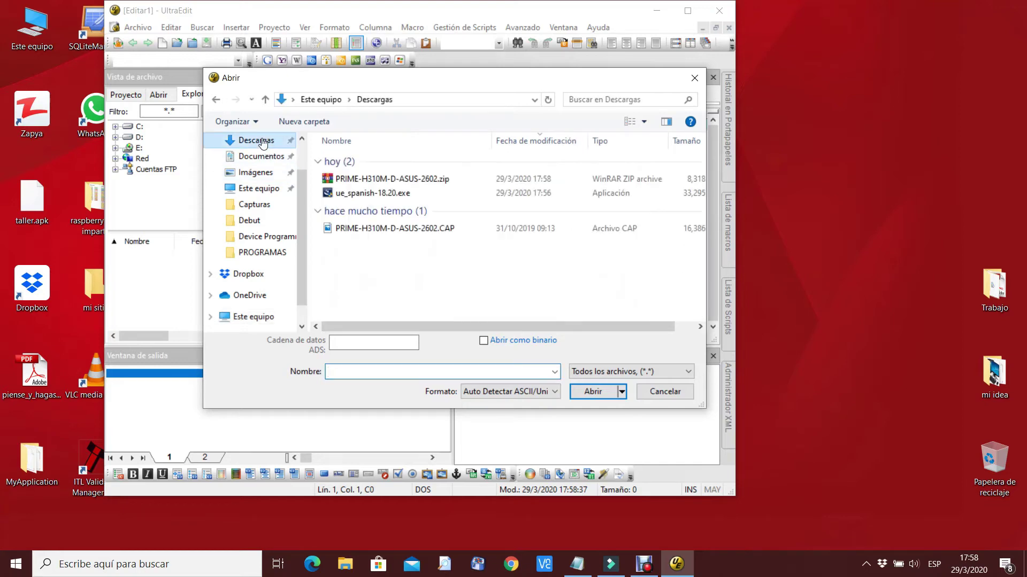
{"action": "left_click", "coordinate": [385, 228]}
{"action": "left_click", "coordinate": [601, 391]}
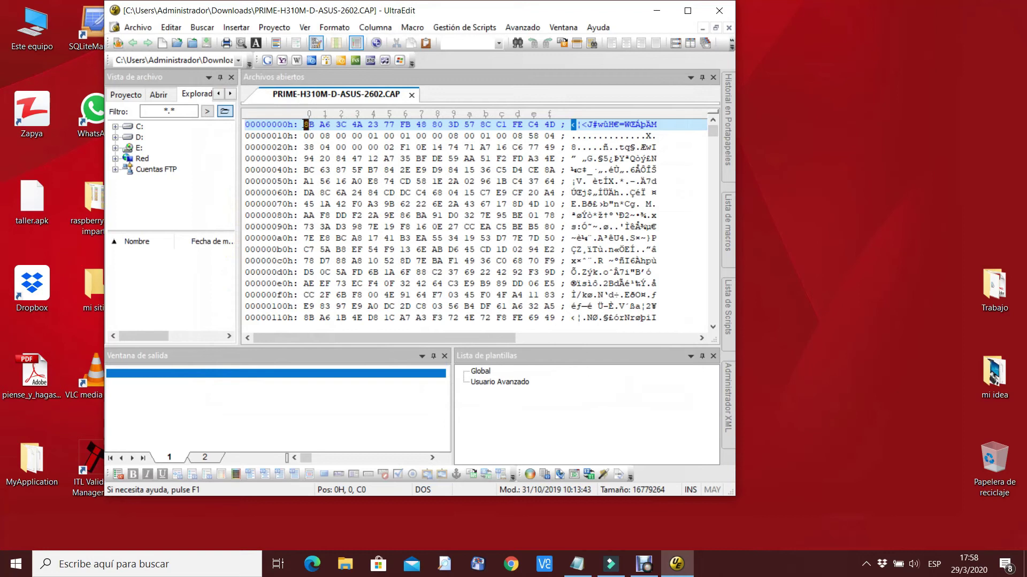
Select offsets 0 through 7FFh and cut the 2048-byte header
{"action": "left_click_drag", "start_coordinate": [306, 125], "coordinate": [378, 127]}
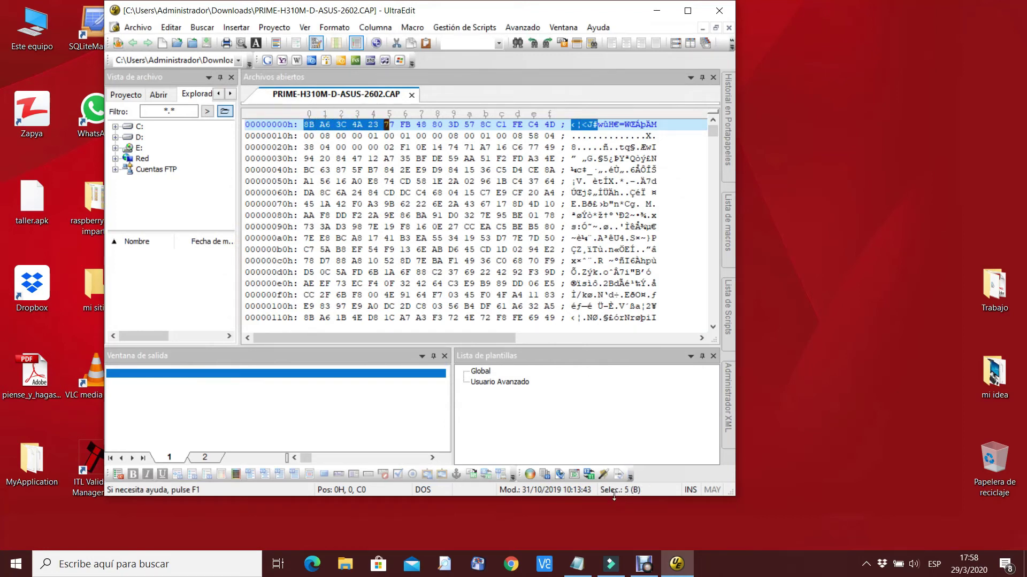
{"action": "left_click", "coordinate": [321, 170]}
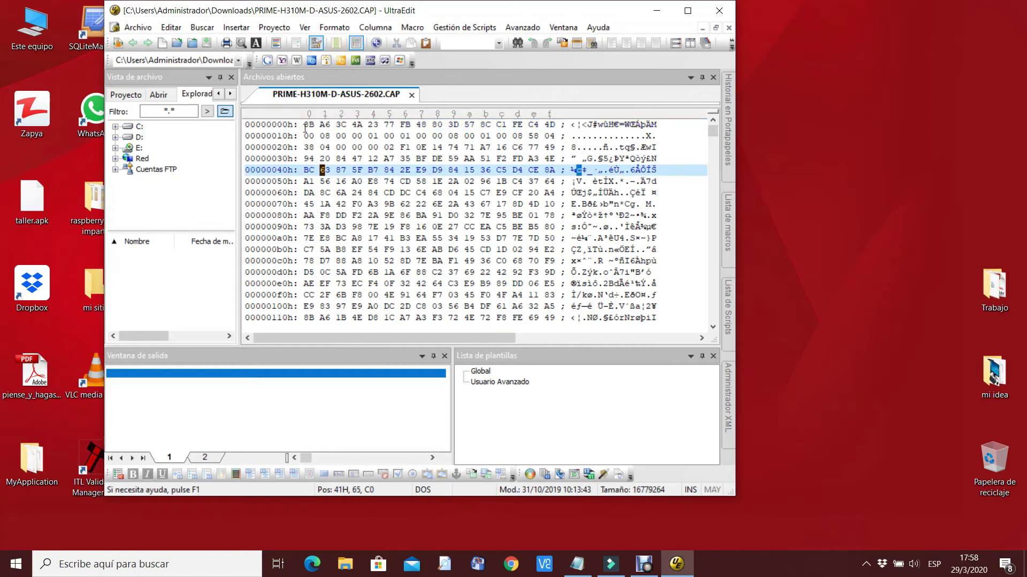
{"action": "left_click_drag", "start_coordinate": [305, 129], "coordinate": [555, 274]}
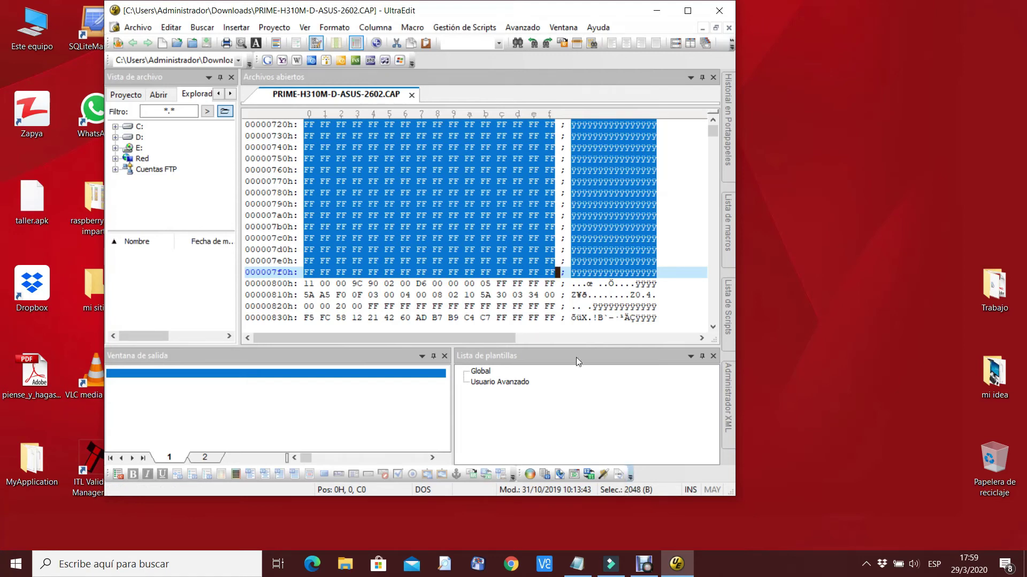
{"action": "right_click", "coordinate": [422, 218]}
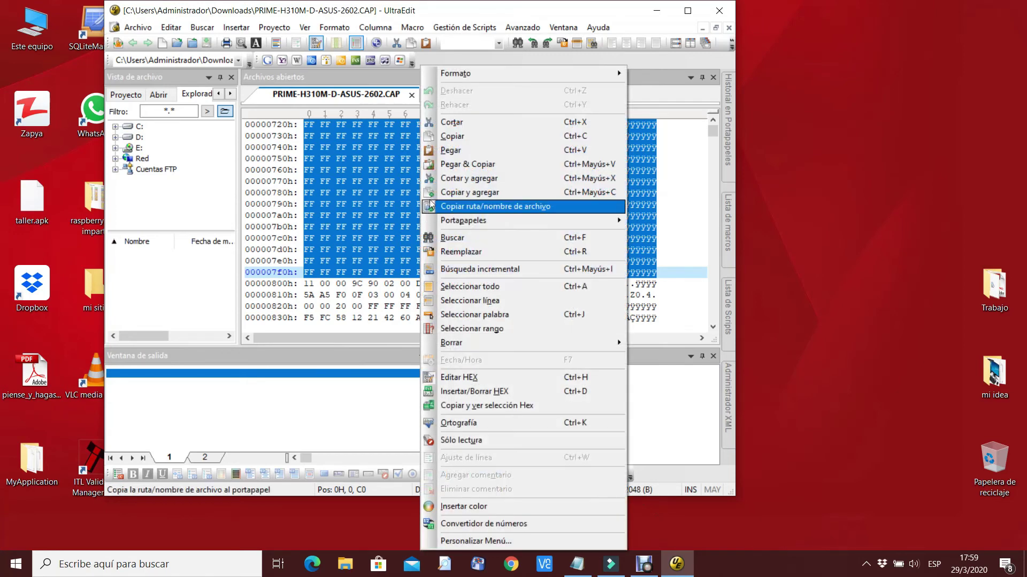
{"action": "left_click", "coordinate": [450, 122]}
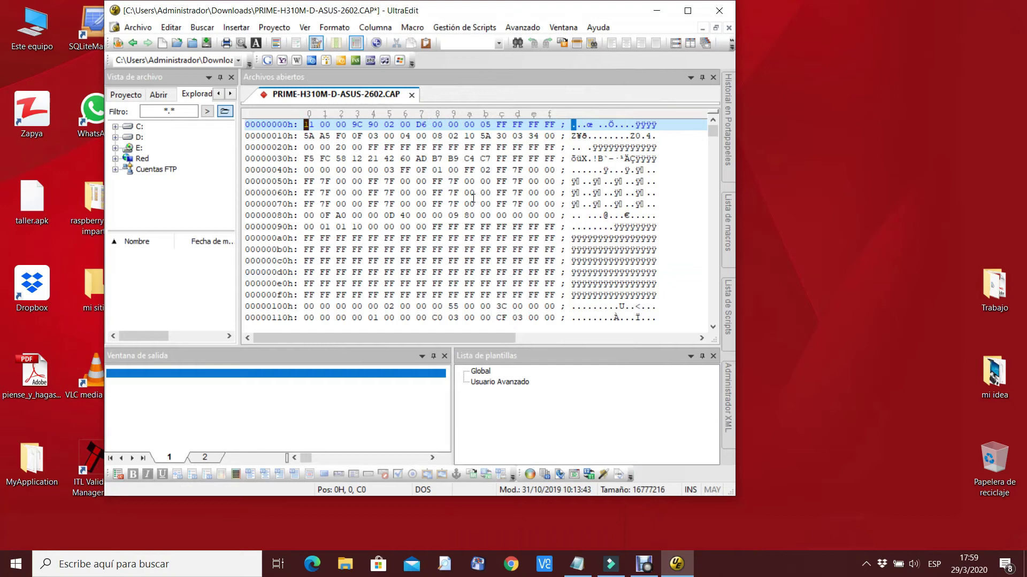
Save the trimmed 16,777,216-byte file and close UltraEdit
{"action": "left_click", "coordinate": [138, 27]}
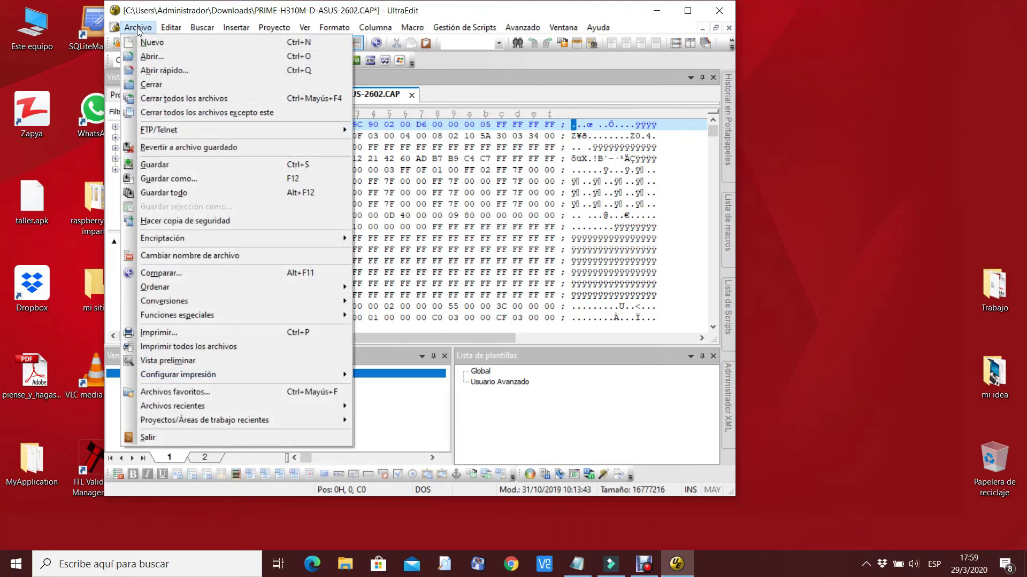
{"action": "left_click", "coordinate": [204, 165]}
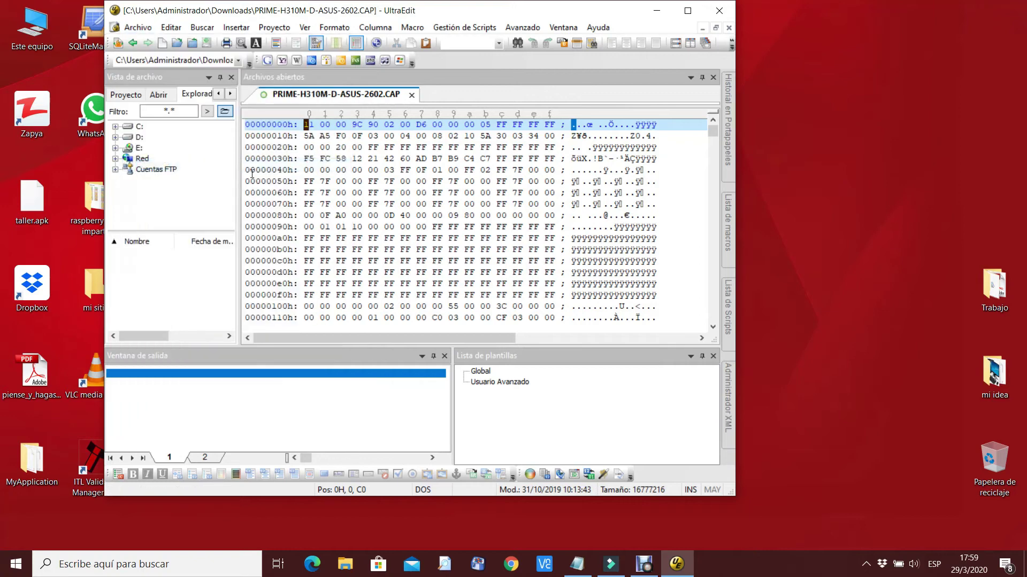
{"action": "left_click", "coordinate": [720, 11]}
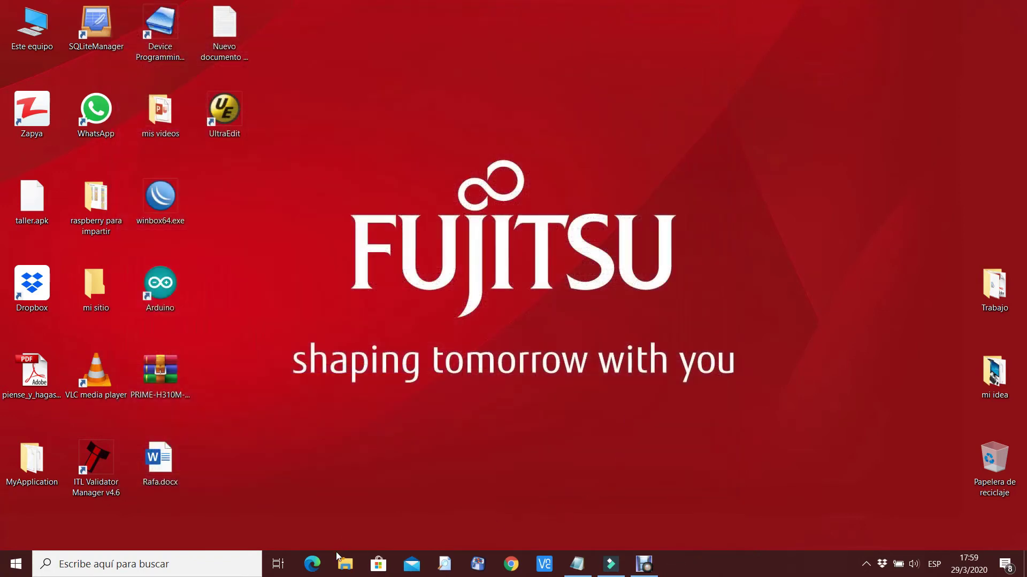
Open Descargas in File Explorer and select the edited PRIME-H310M-D-ASUS-2602.CAP file
{"action": "left_click", "coordinate": [343, 563]}
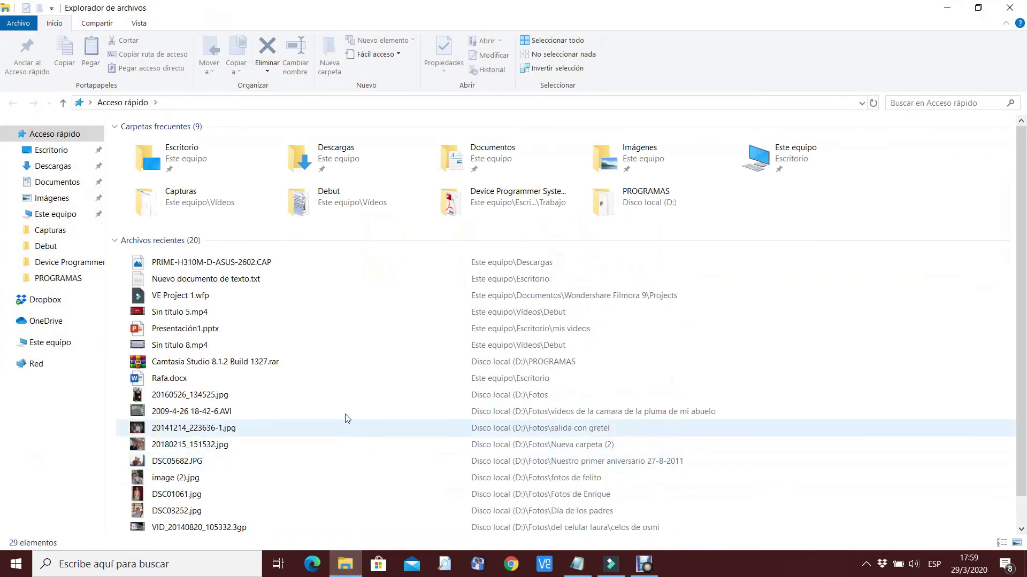
{"action": "left_click", "coordinate": [47, 163]}
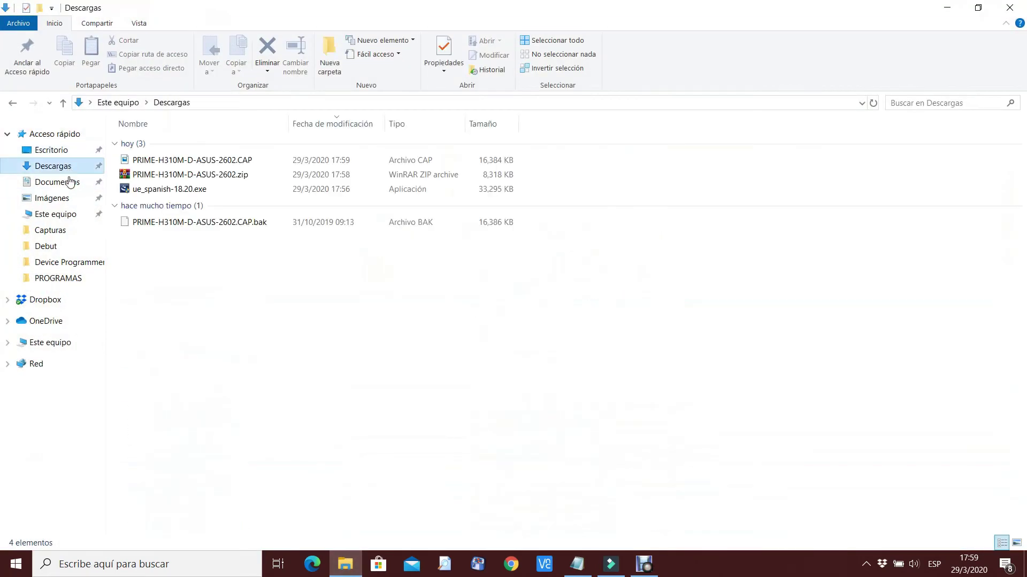
{"action": "left_click", "coordinate": [264, 227]}
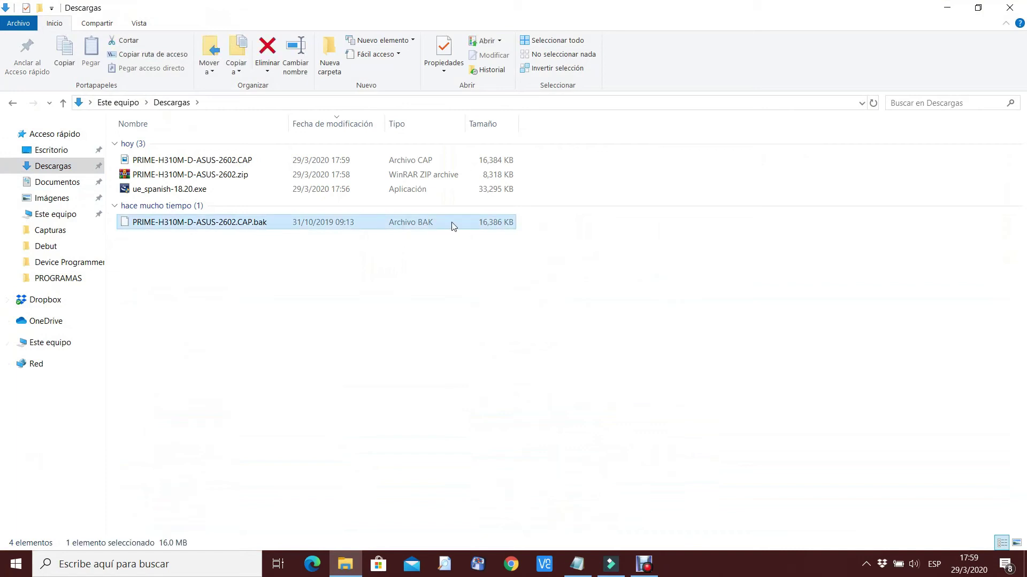
{"action": "left_click", "coordinate": [264, 162]}
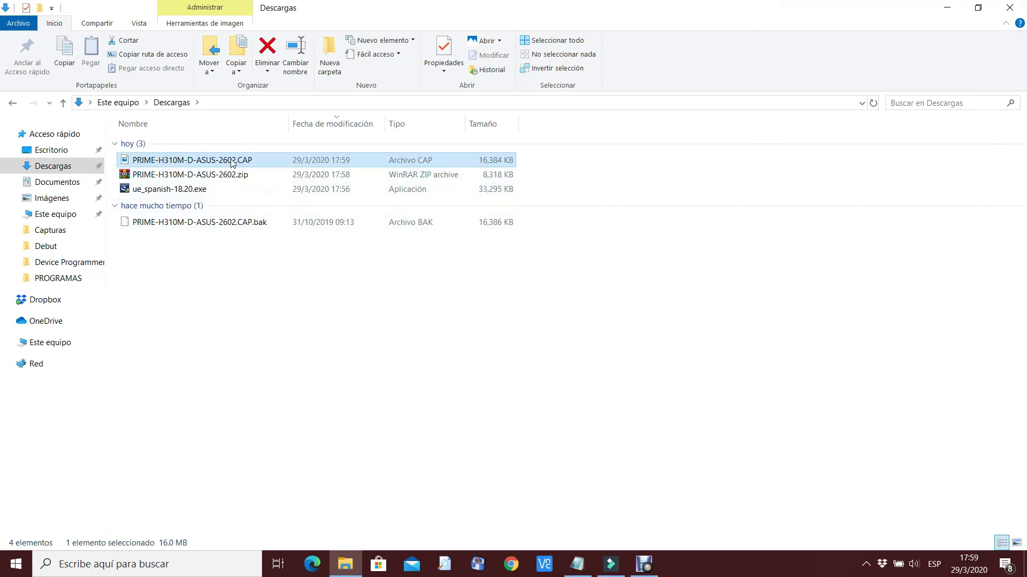
Rename the file to PRIME-H310M-D-ASUS-2602.bin and confirm the extension change
{"action": "left_click", "coordinate": [249, 161]}
{"action": "left_click", "coordinate": [258, 160]}
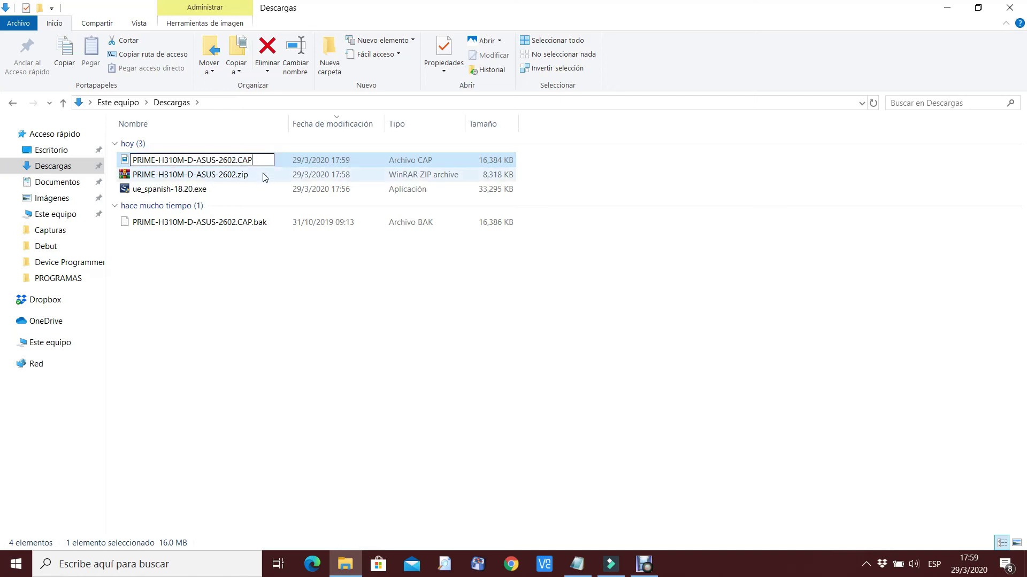
{"action": "key", "text": "BackSpace"}
{"action": "key", "text": "BackSpace"}
{"action": "type", "text": "bin"}
{"action": "key", "text": "Return"}
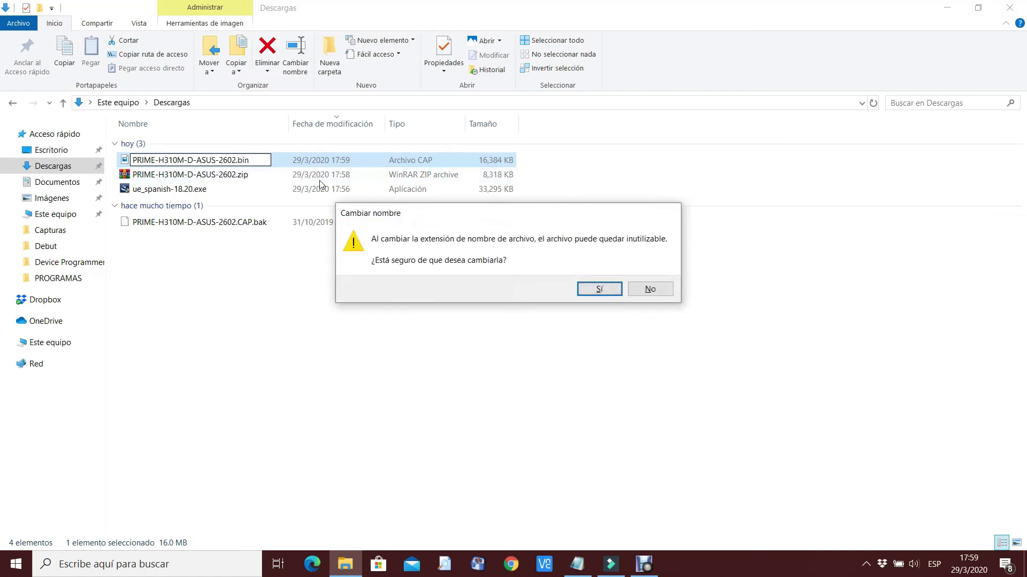
{"action": "left_click", "coordinate": [600, 288]}
{"action": "left_click", "coordinate": [332, 297]}
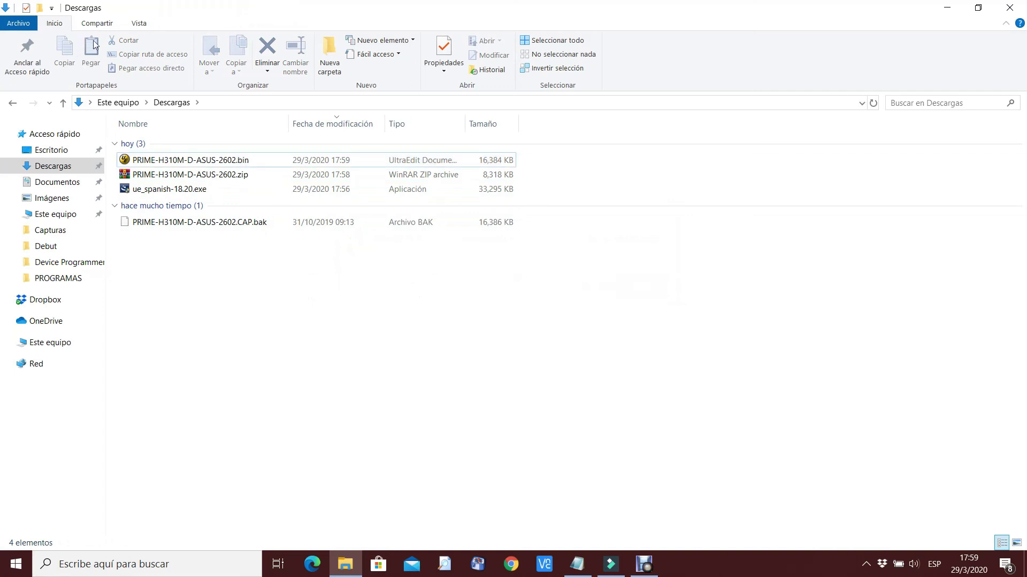
{"action": "left_click", "coordinate": [139, 24]}
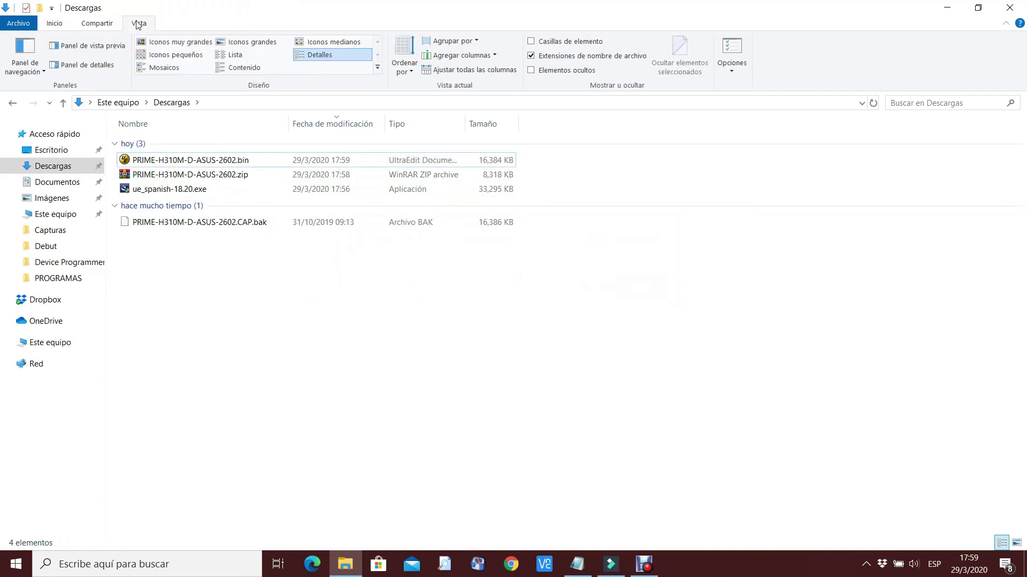
{"action": "left_click", "coordinate": [738, 59]}
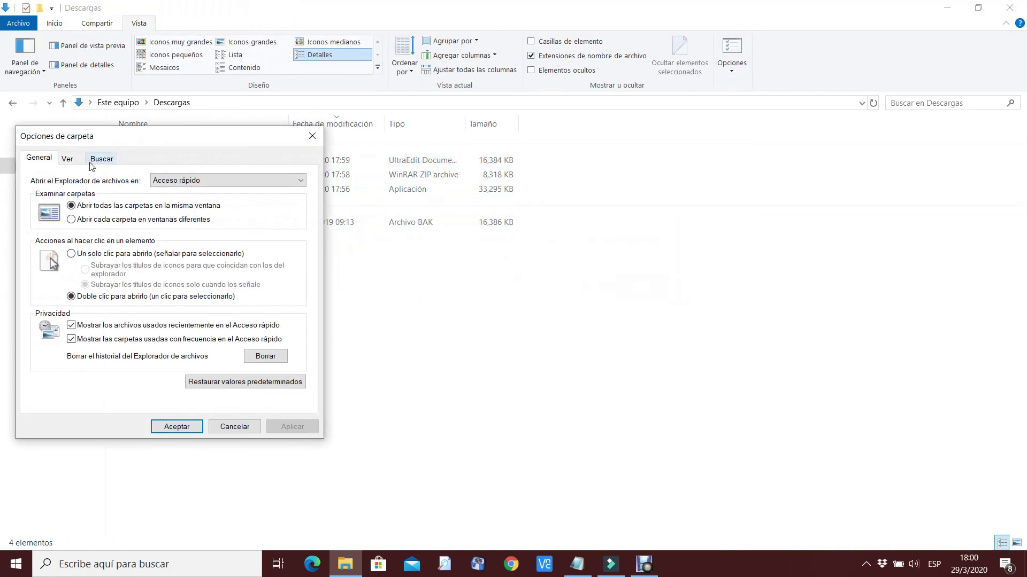
{"action": "left_click", "coordinate": [68, 159]}
{"action": "left_click_drag", "start_coordinate": [263, 279], "coordinate": [256, 347]}
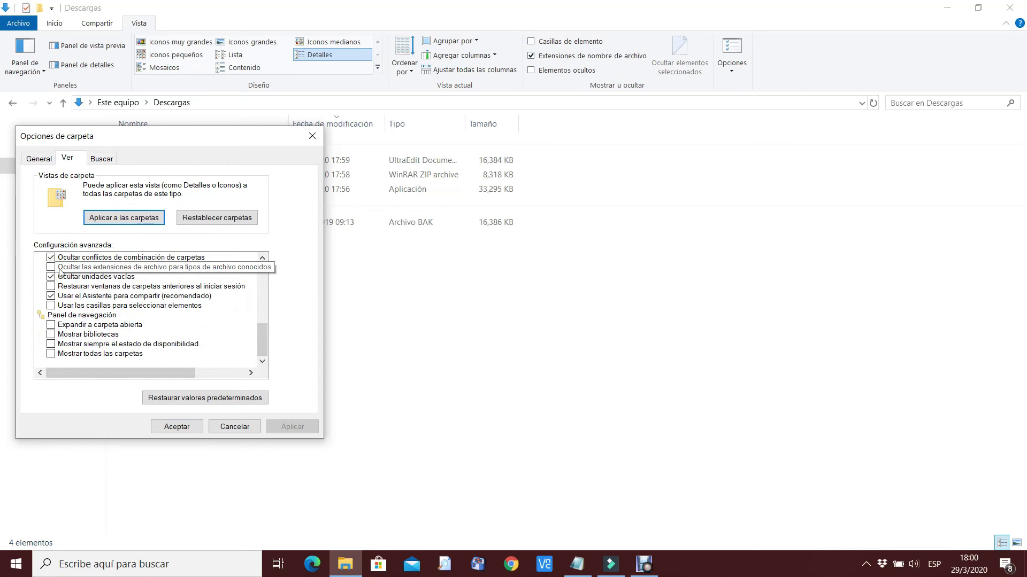
{"action": "left_click", "coordinate": [242, 426]}
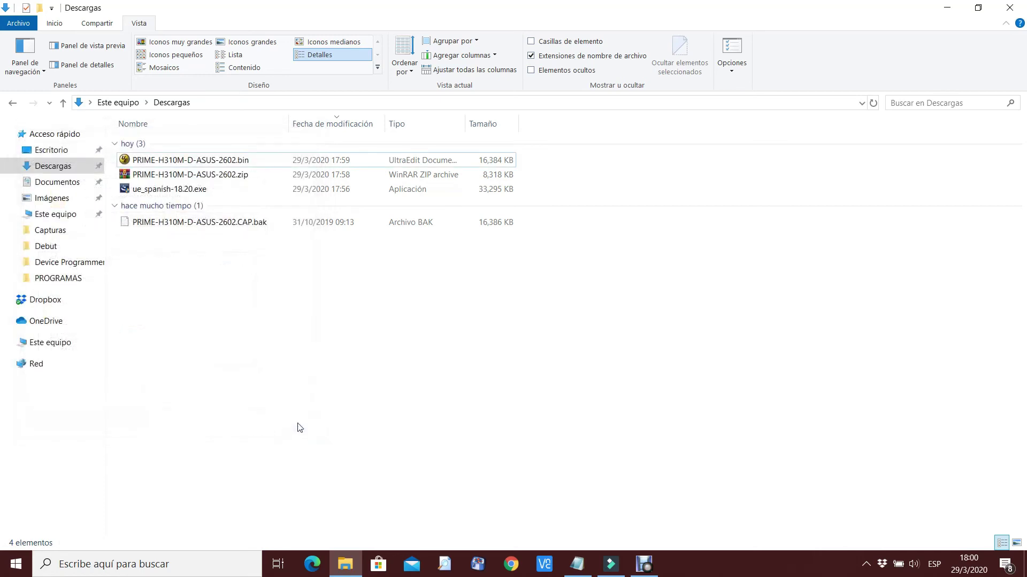
{"action": "left_click", "coordinate": [262, 159]}
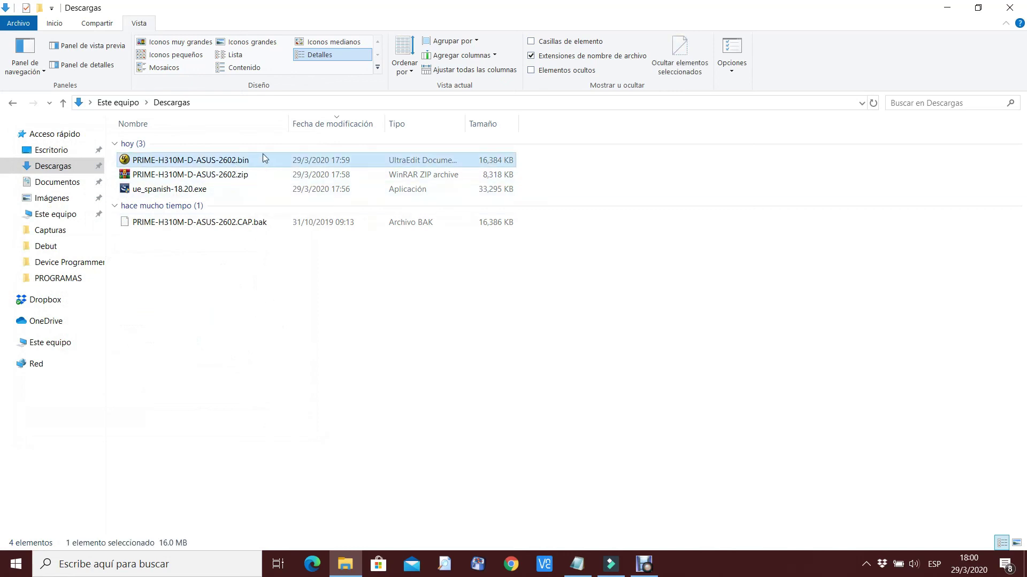